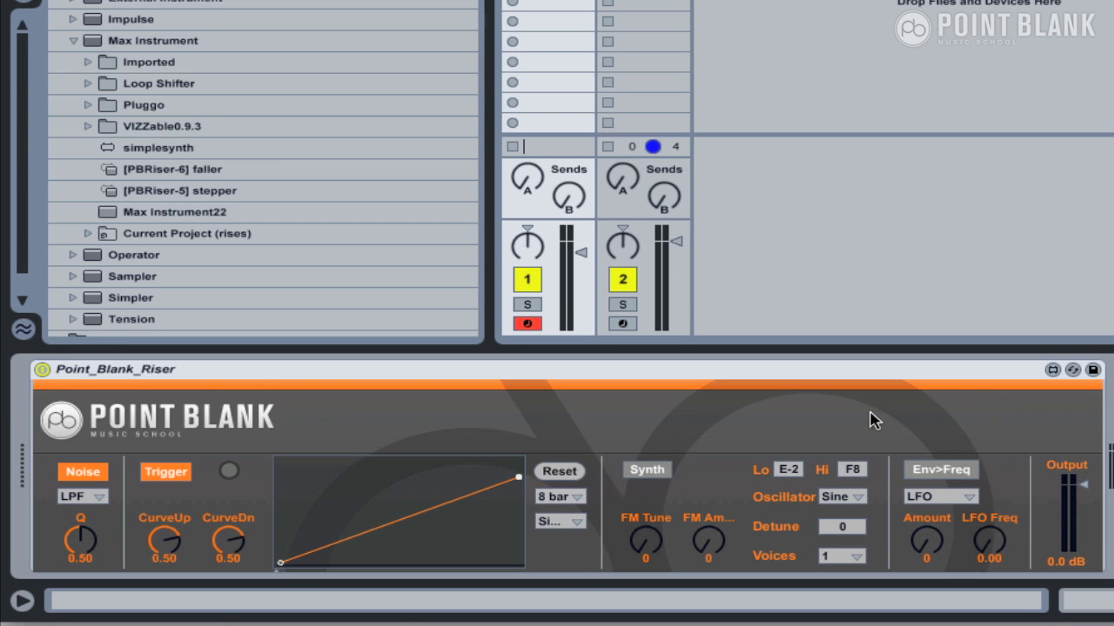
- Unzip Point_Blank_Riser.amxd.zip in the Finder Downloads folder
click(52, 614)
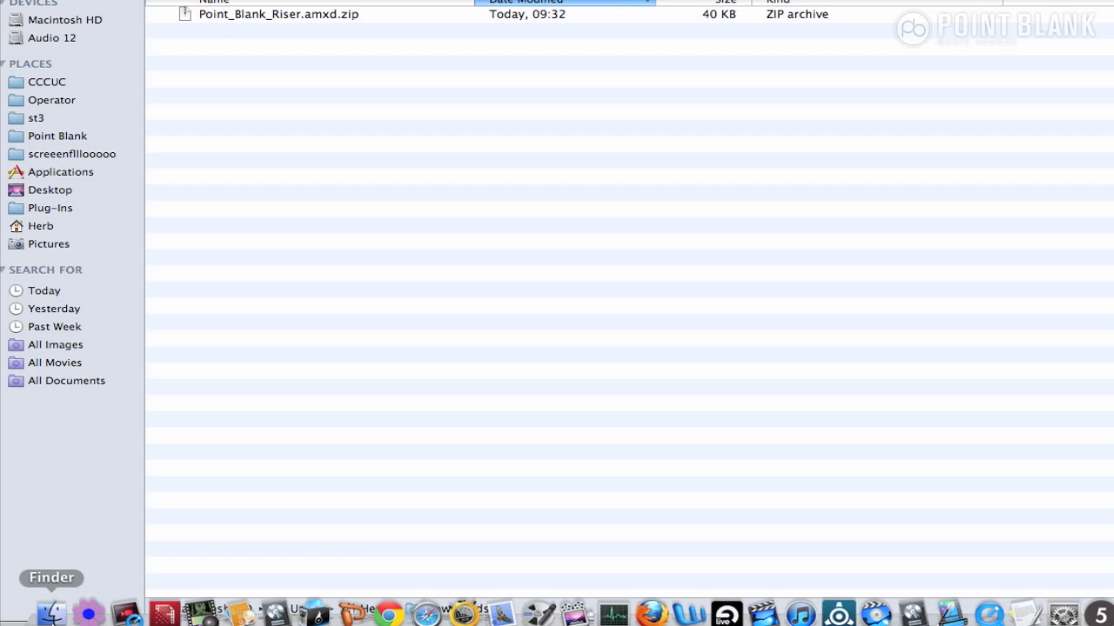
double_click(233, 66)
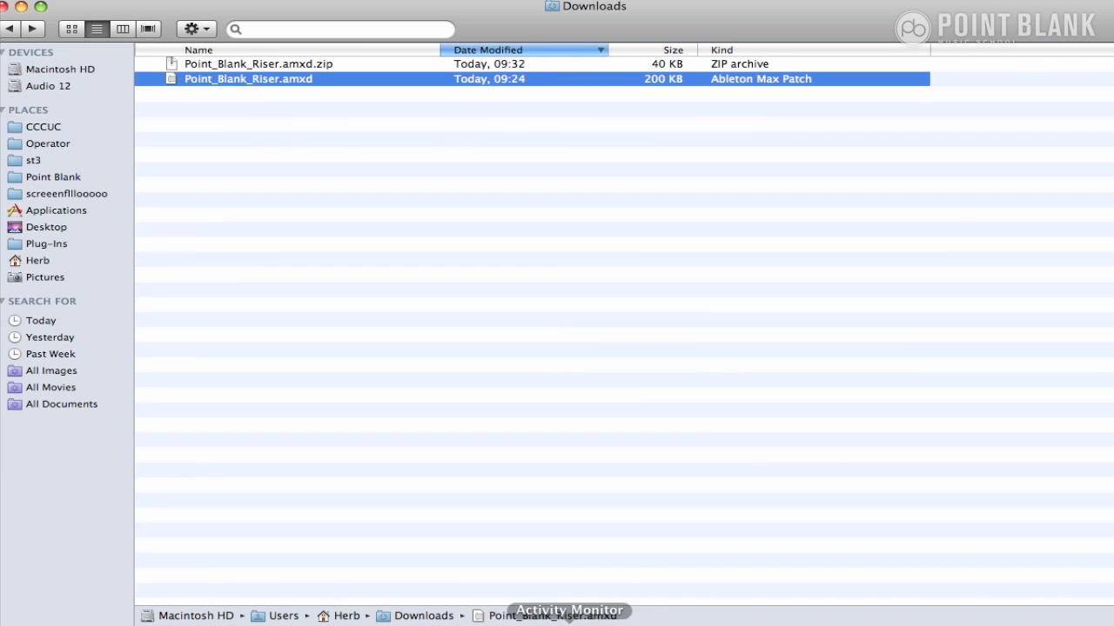
- In Live's file browser, navigate from the hard drive through Users and home to Downloads
mouse_move(603, 619)
click(674, 618)
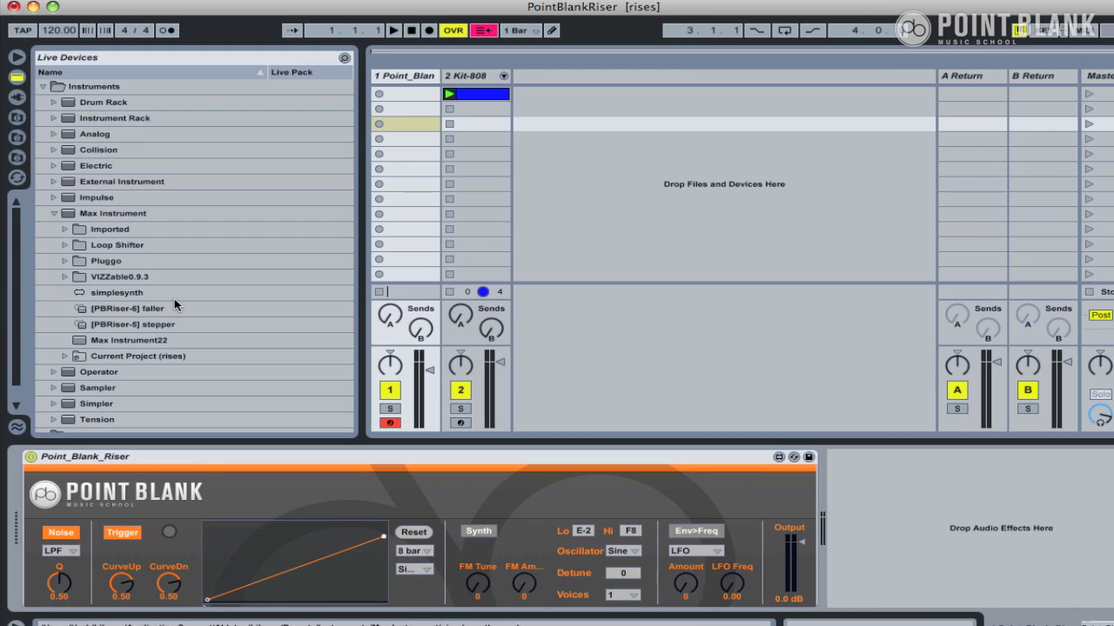
click(17, 157)
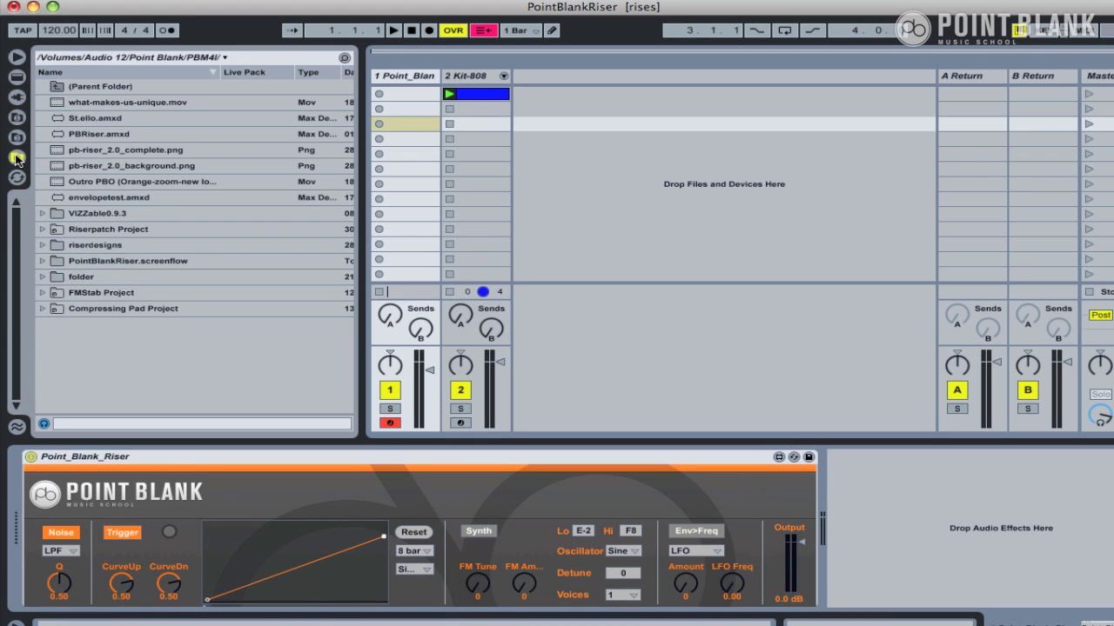
click(17, 138)
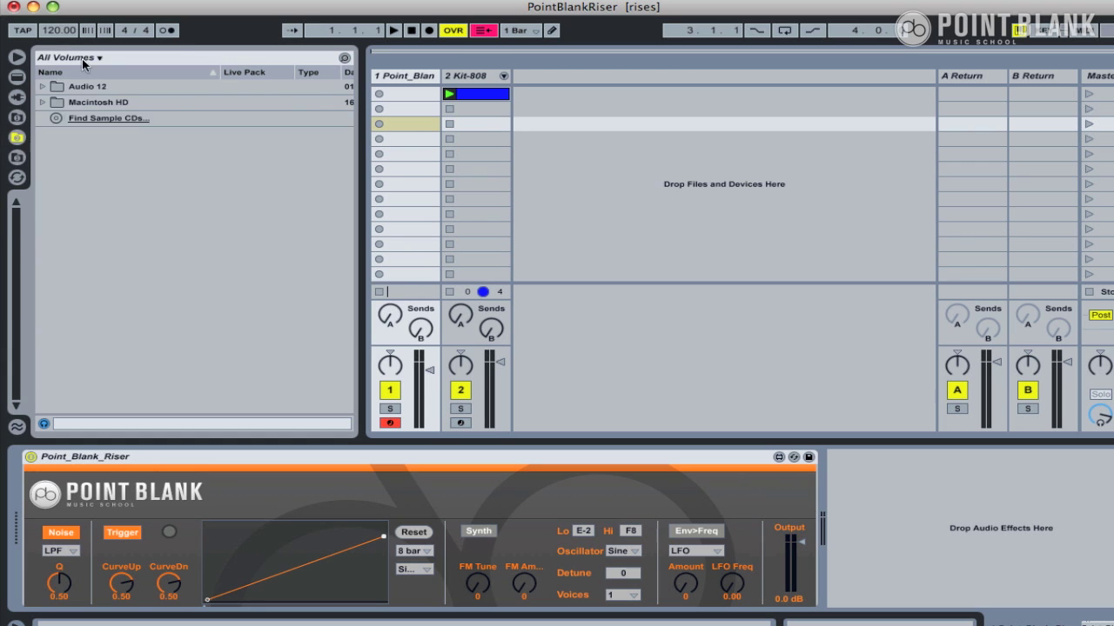
double_click(80, 103)
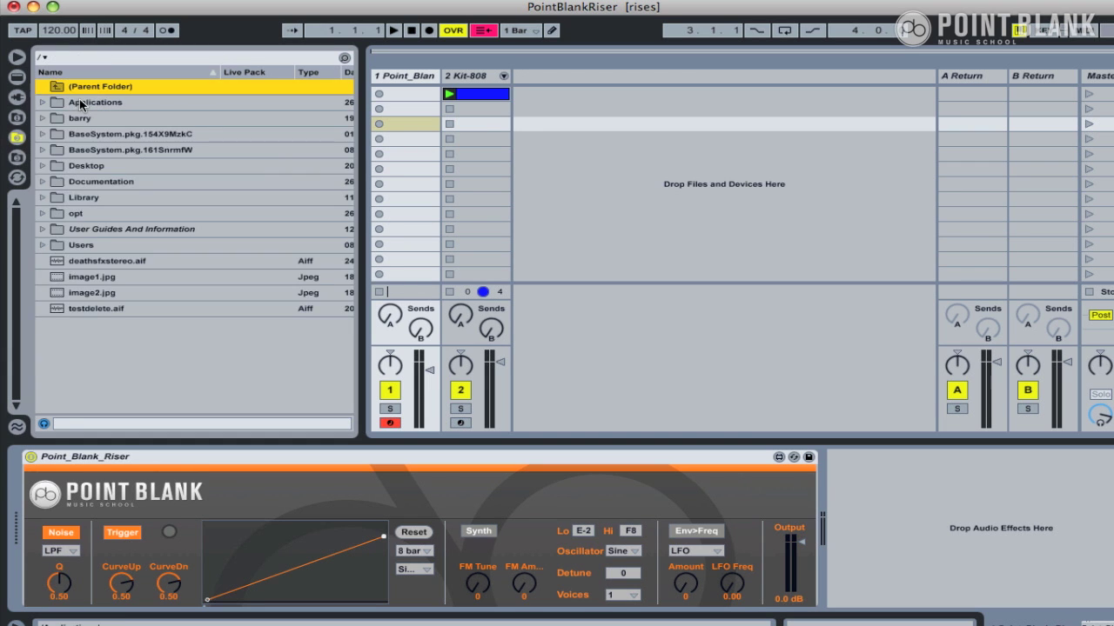
double_click(80, 242)
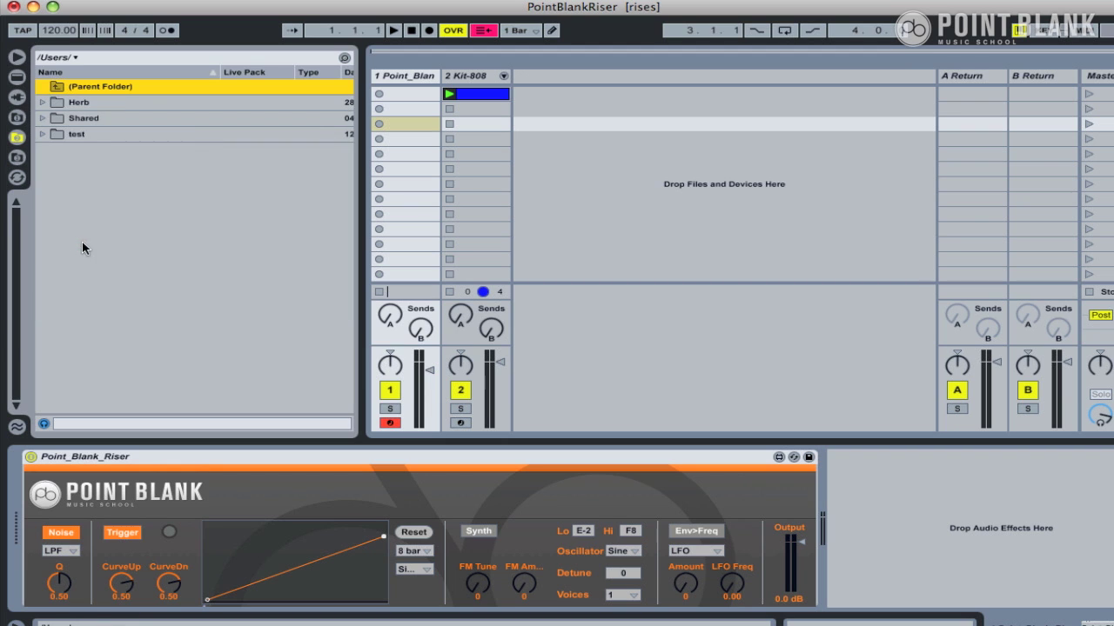
double_click(76, 102)
click(88, 165)
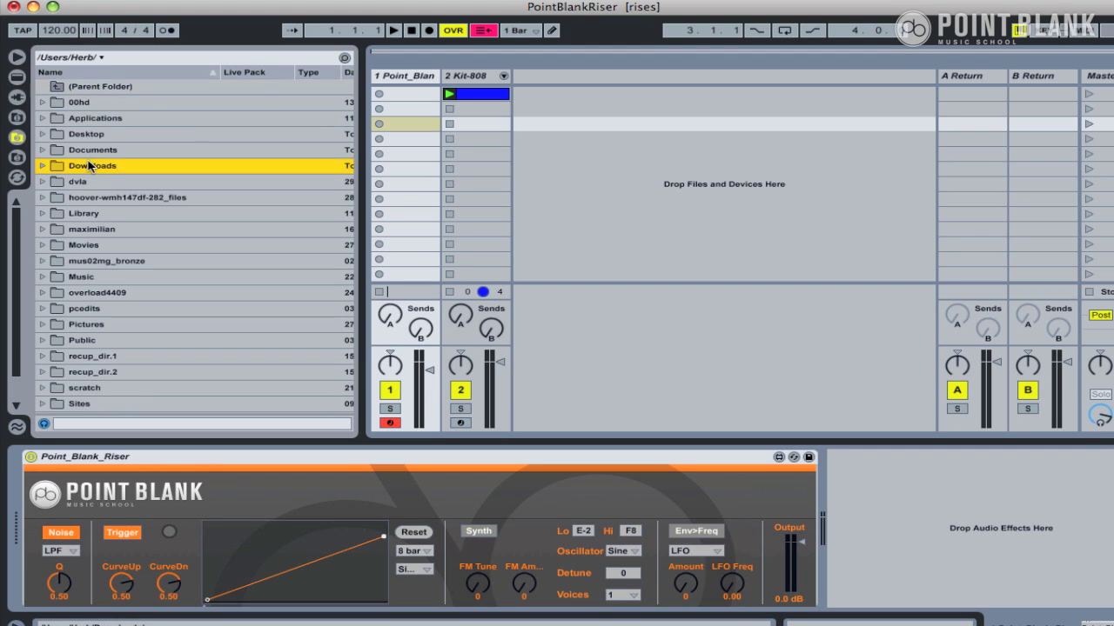
double_click(88, 165)
- Drag Point_Blank_Riser.amxd into the session, then delete the new track 3 and track 1's riser device
click(94, 101)
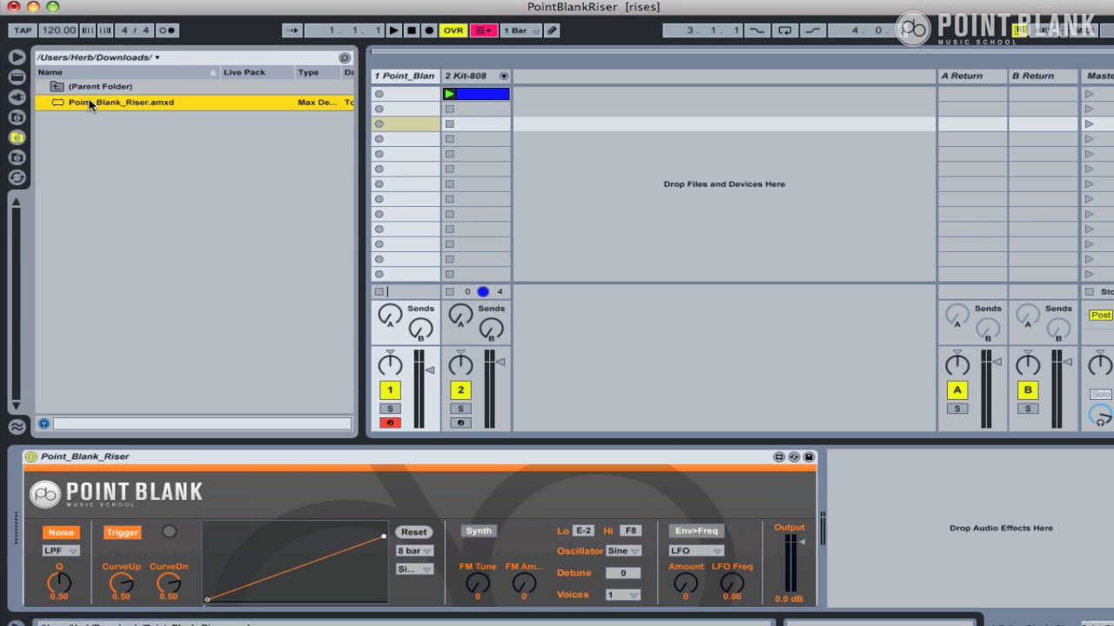
drag(90, 104, 609, 143)
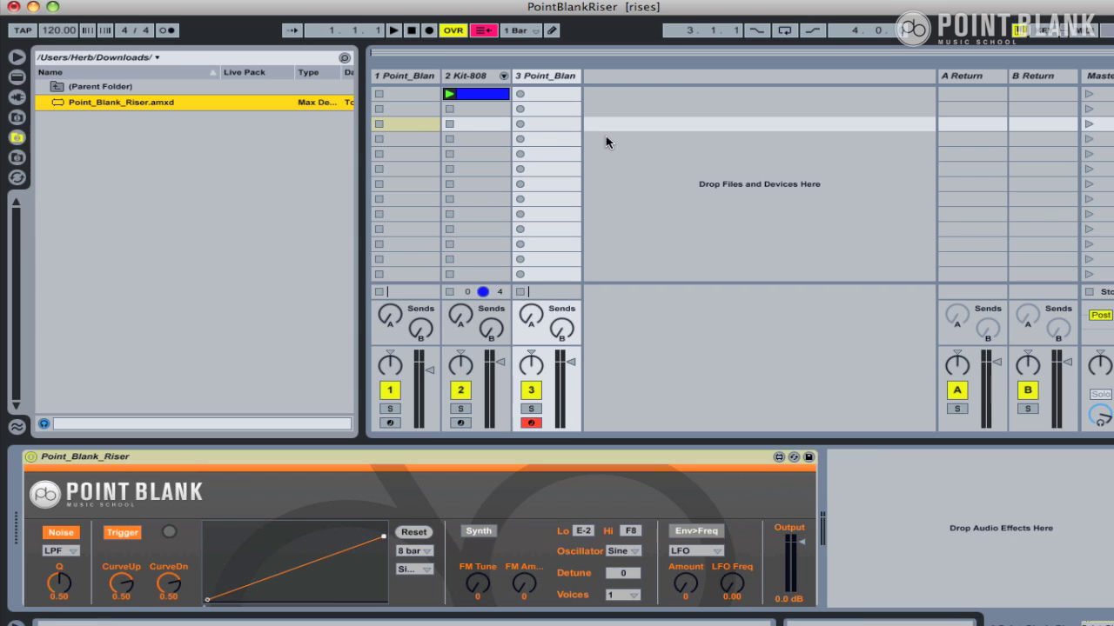
click(542, 76)
key(Delete)
click(400, 77)
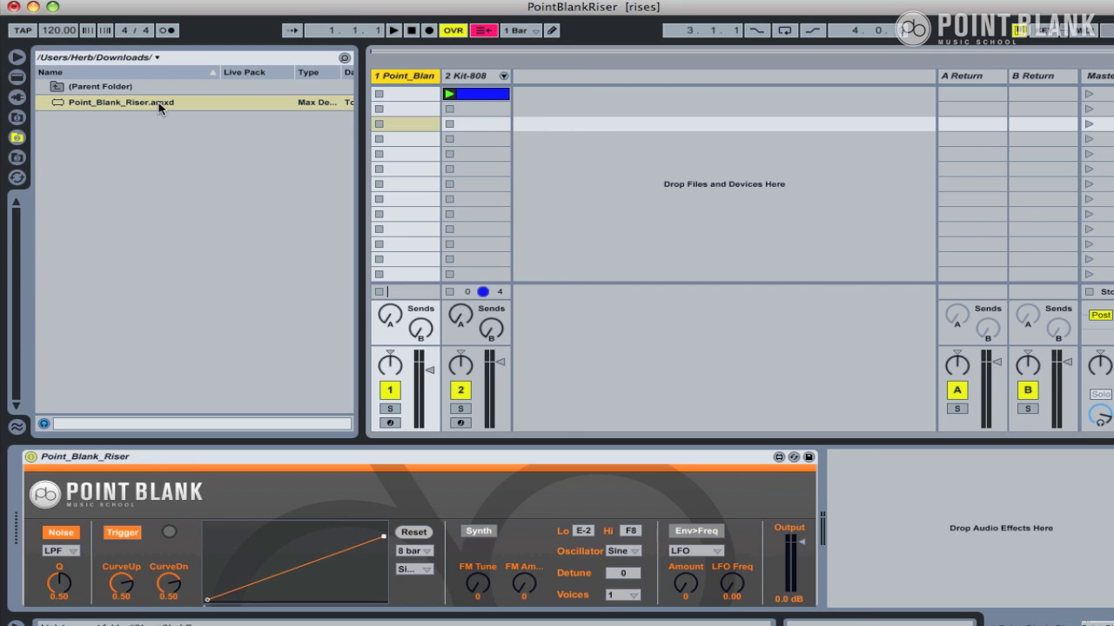
click(222, 459)
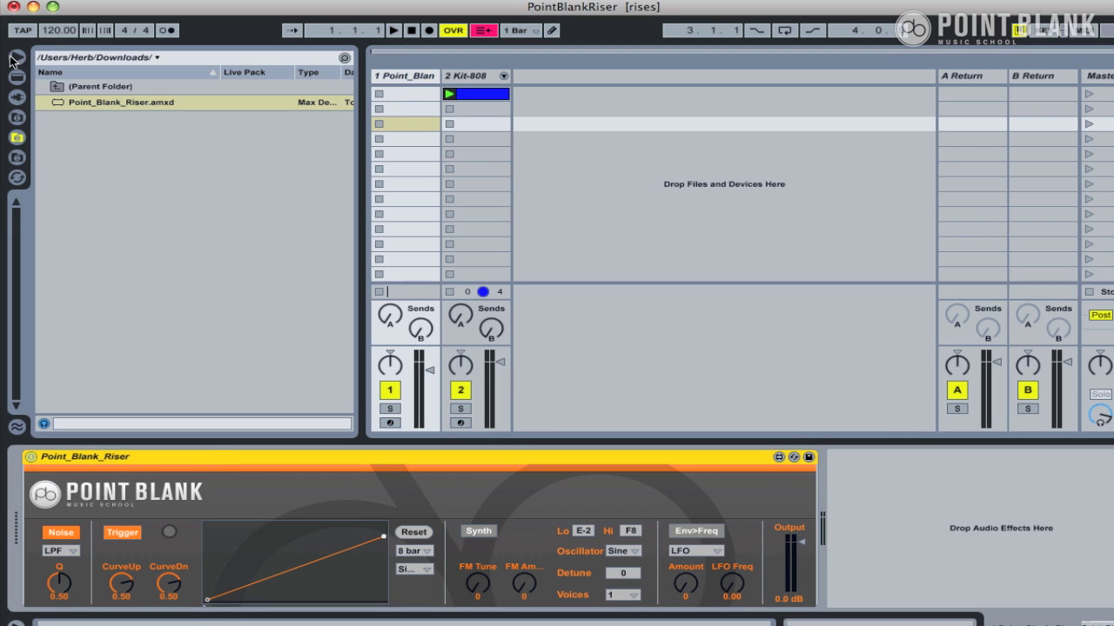
key(Delete)
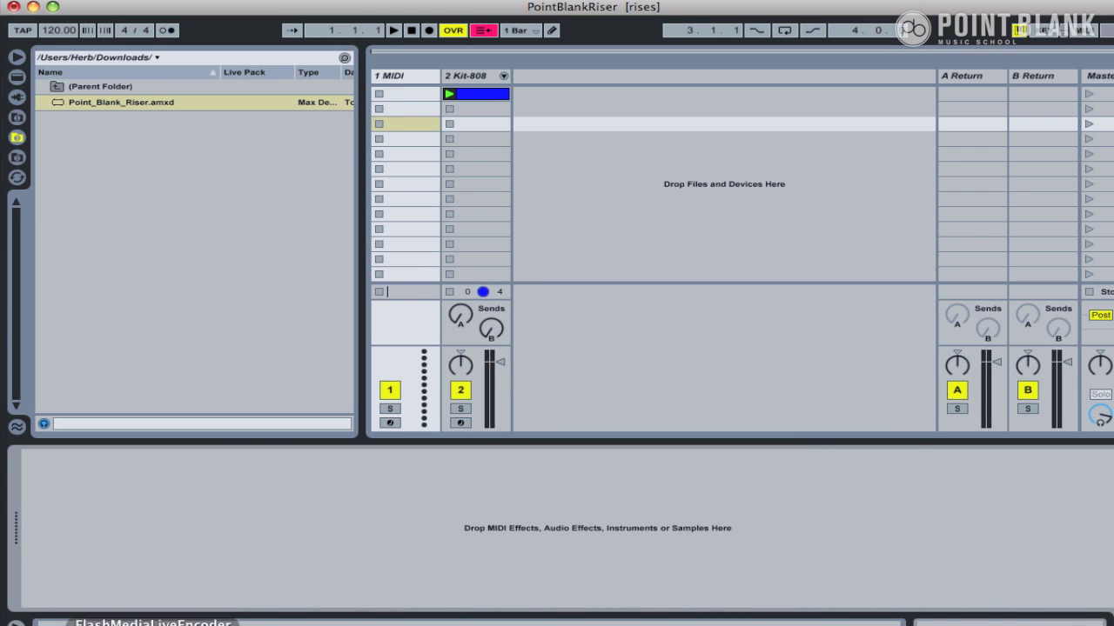
- Move the Downloads window aside and open Library > Application Support > Ableton > Library in another Finder window
click(48, 618)
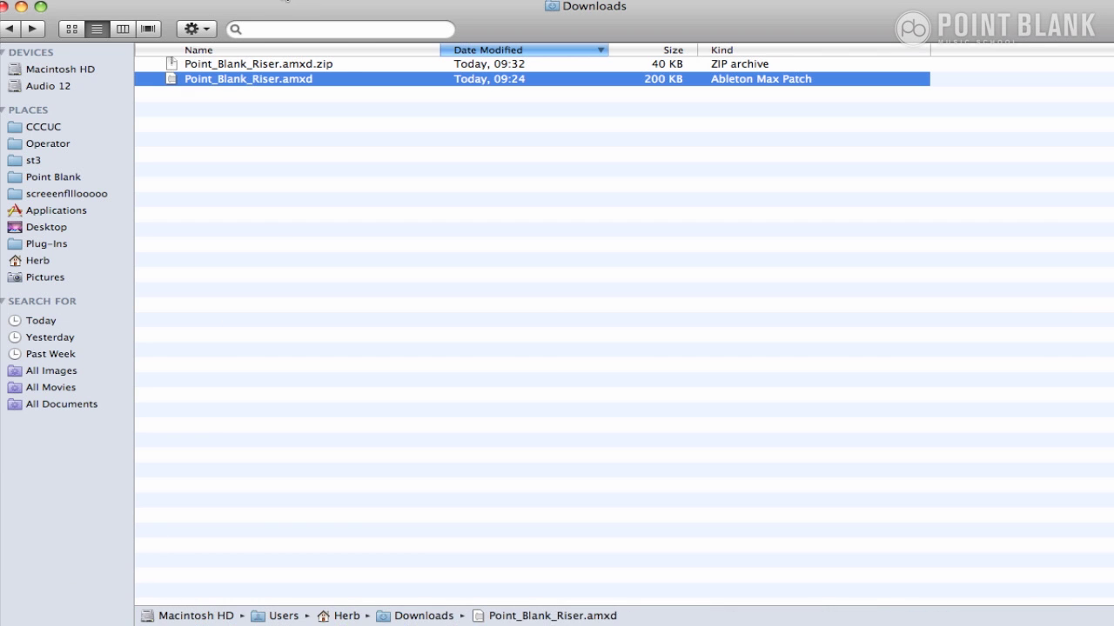
drag(233, 10, 701, 7)
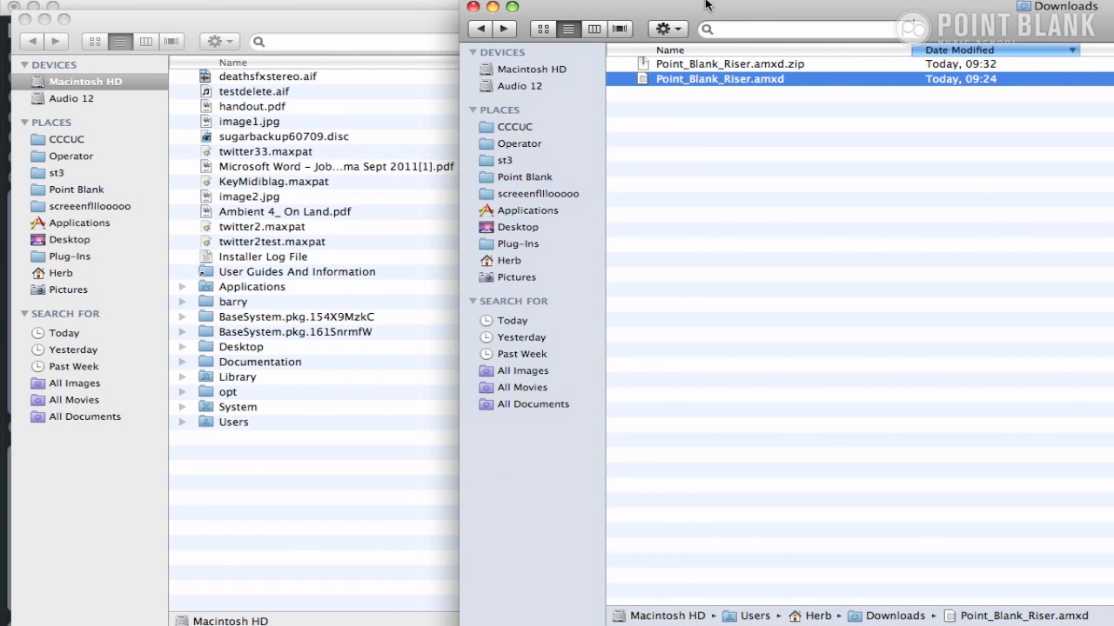
click(52, 274)
click(52, 275)
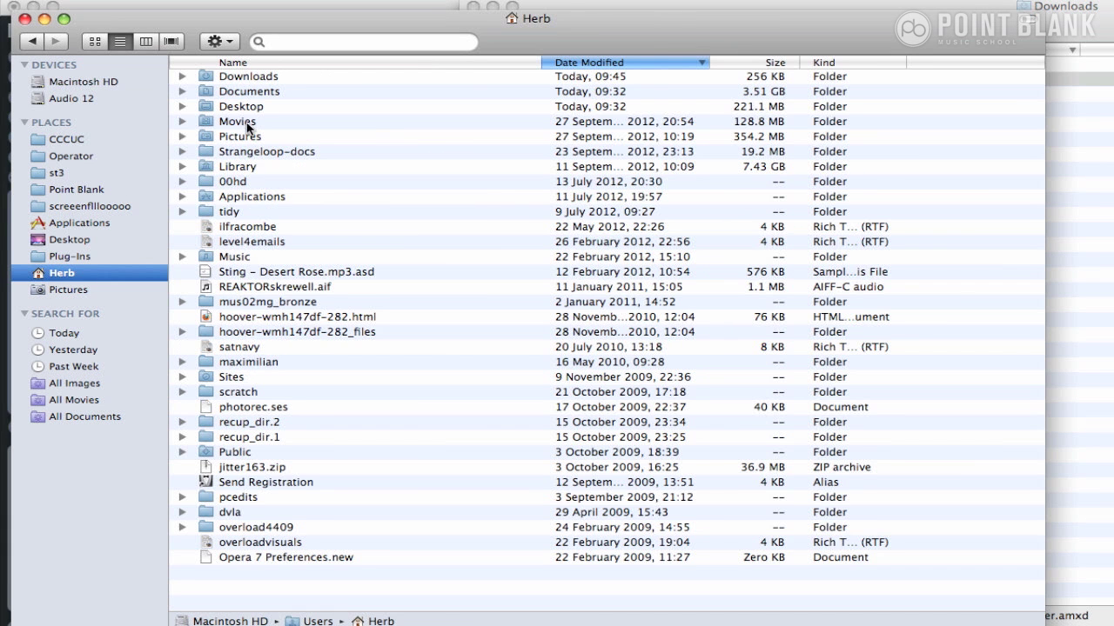
double_click(237, 169)
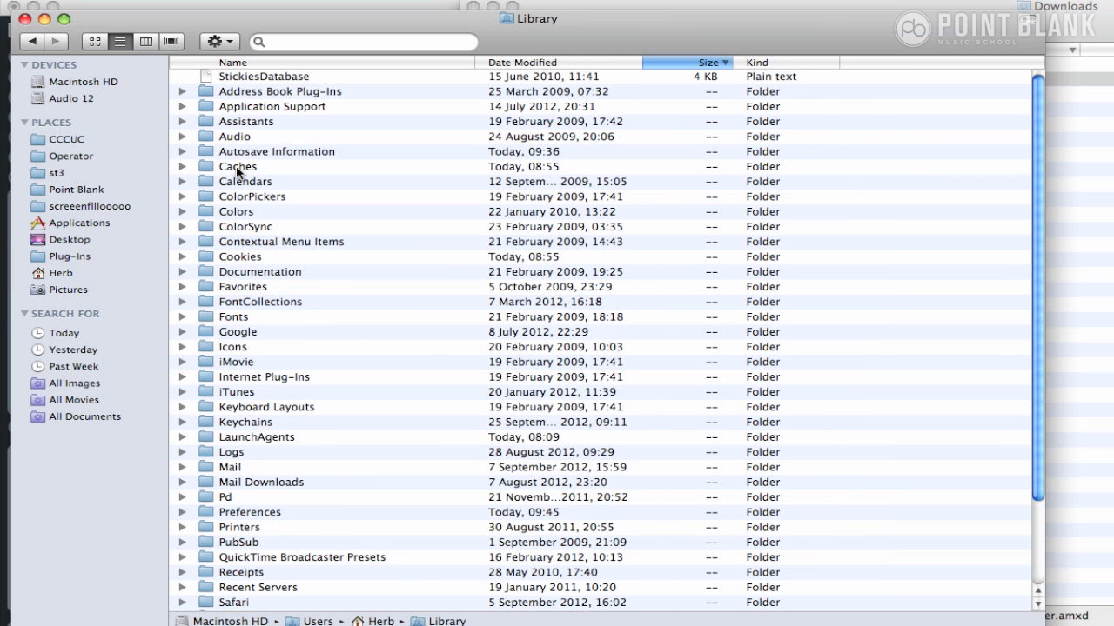
double_click(235, 108)
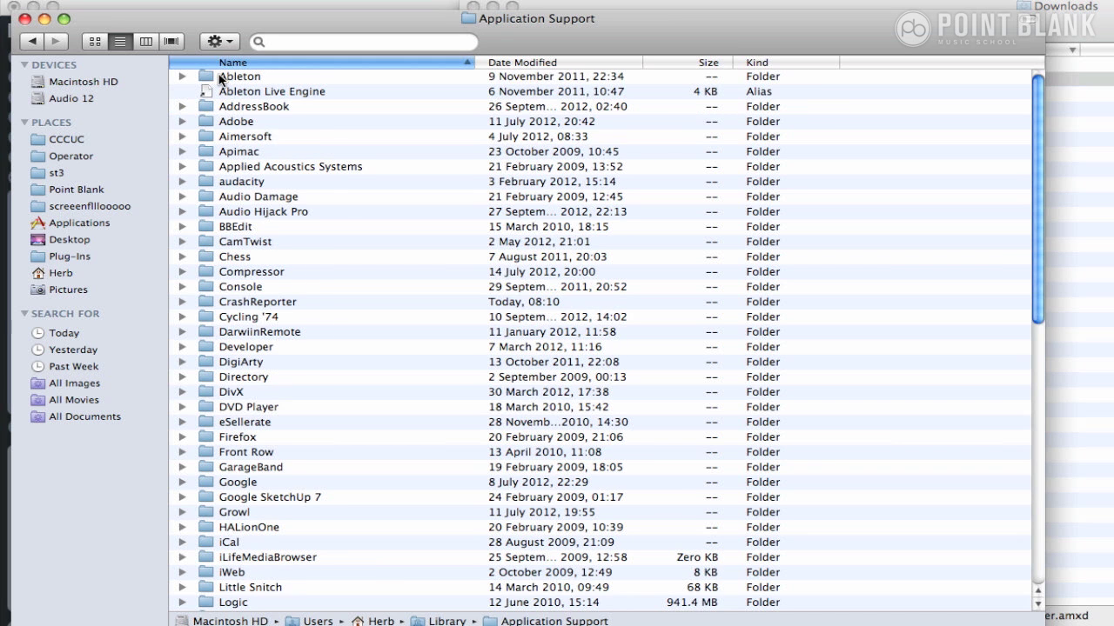
double_click(230, 76)
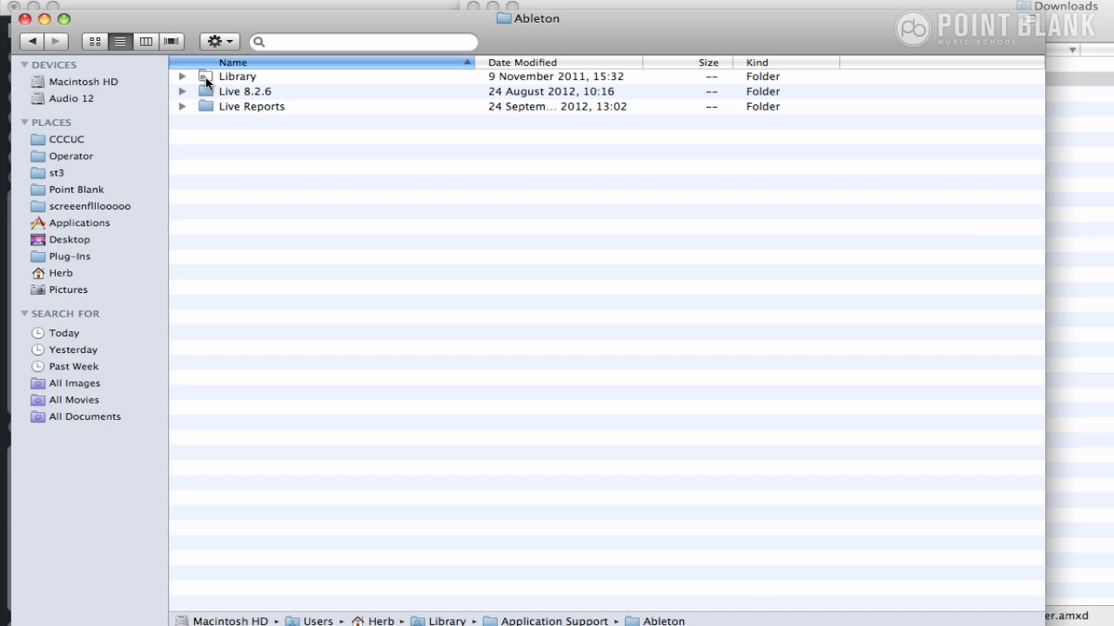
double_click(207, 78)
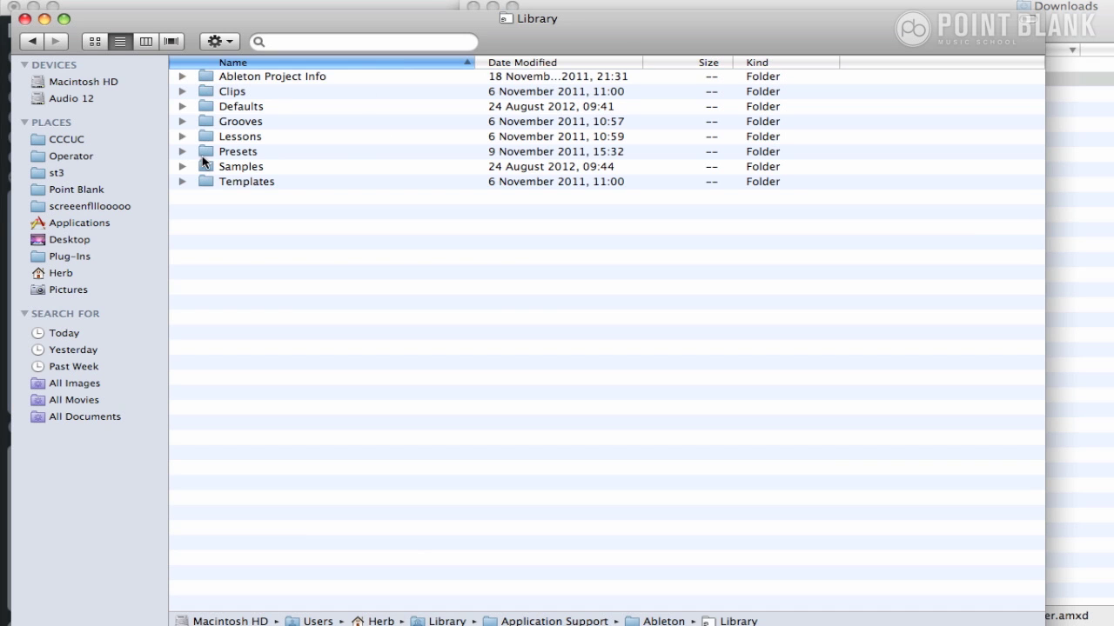
- Expand Presets > Instruments > Max Instrument and drag Point_Blank_Riser.amxd from Downloads into it
click(182, 152)
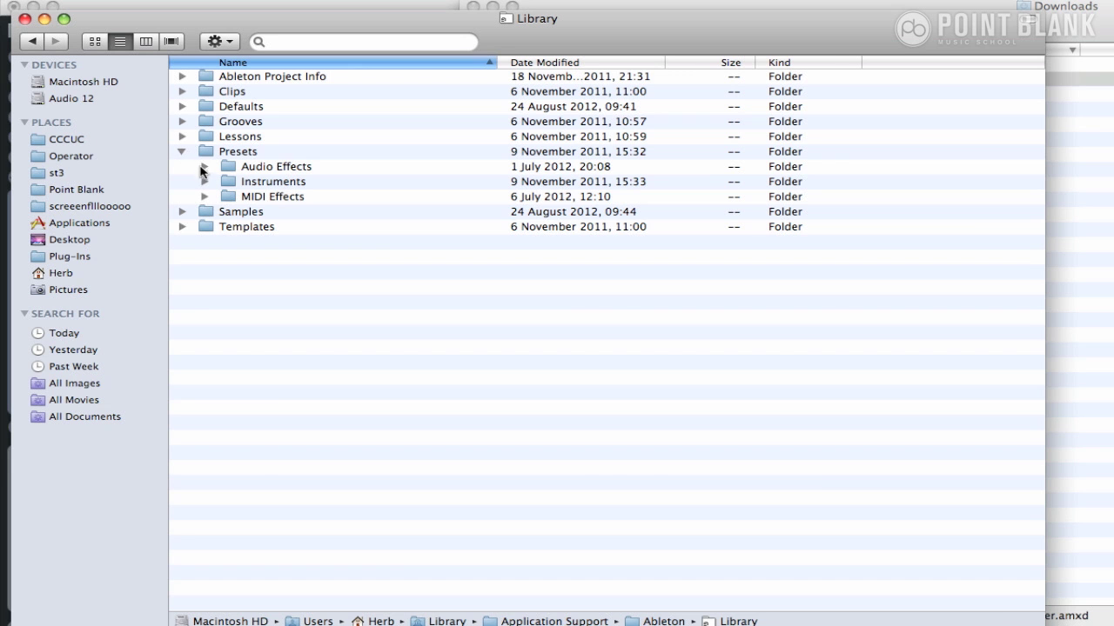
click(204, 181)
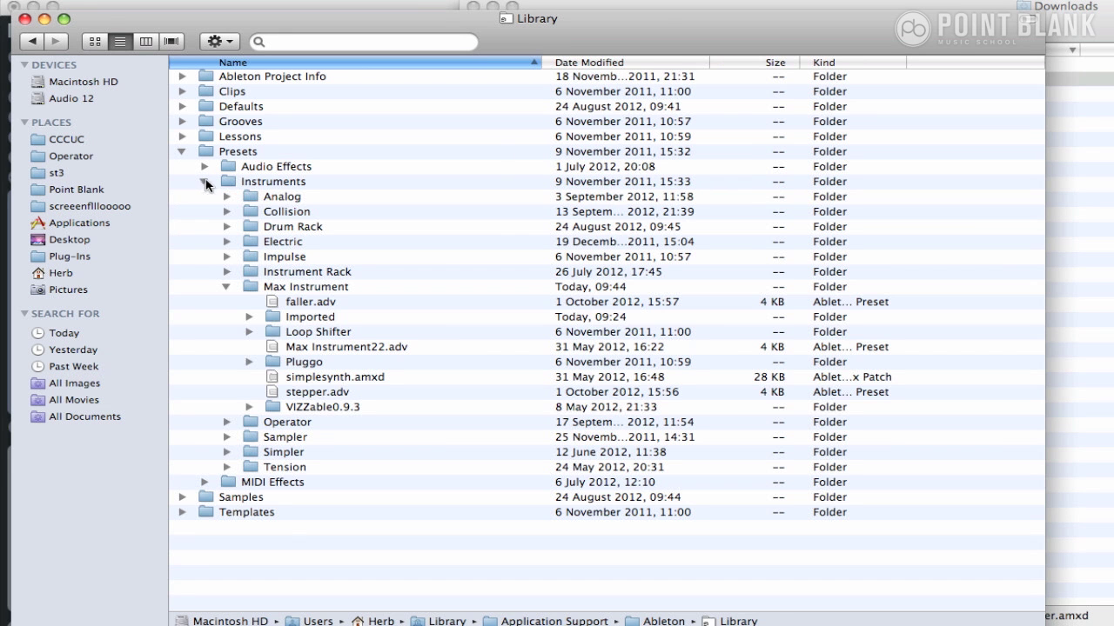
click(225, 287)
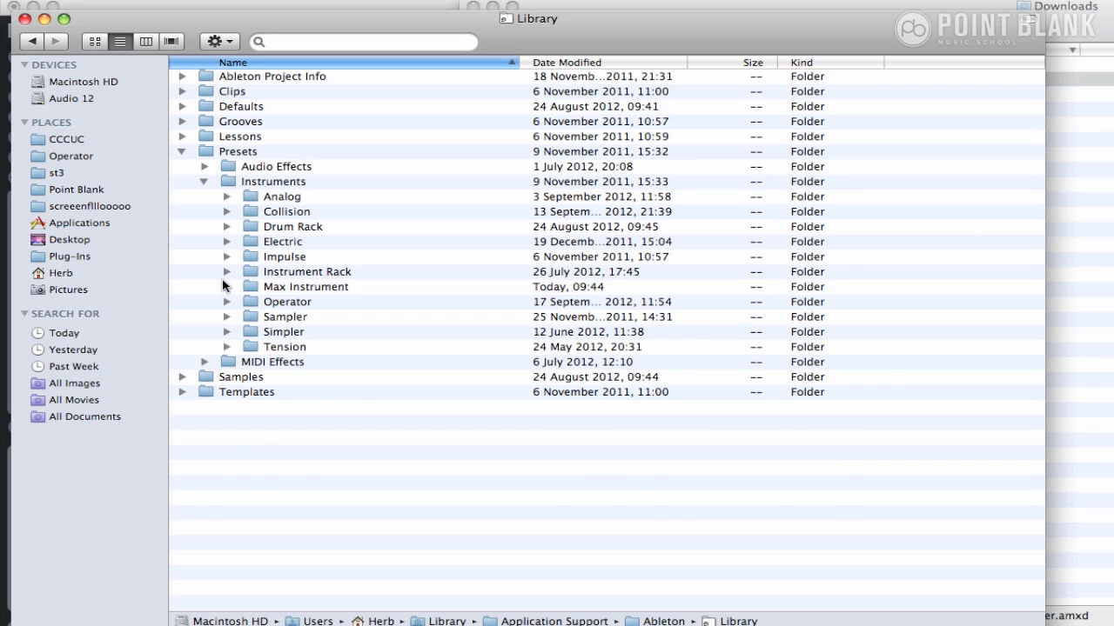
click(226, 287)
click(1059, 34)
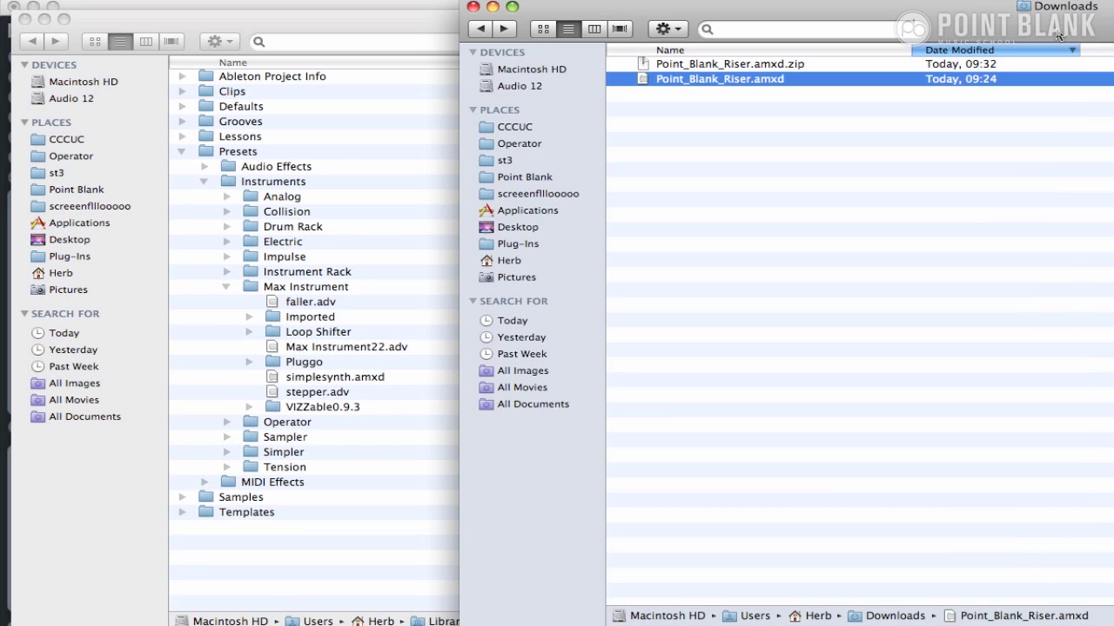
drag(772, 80, 305, 291)
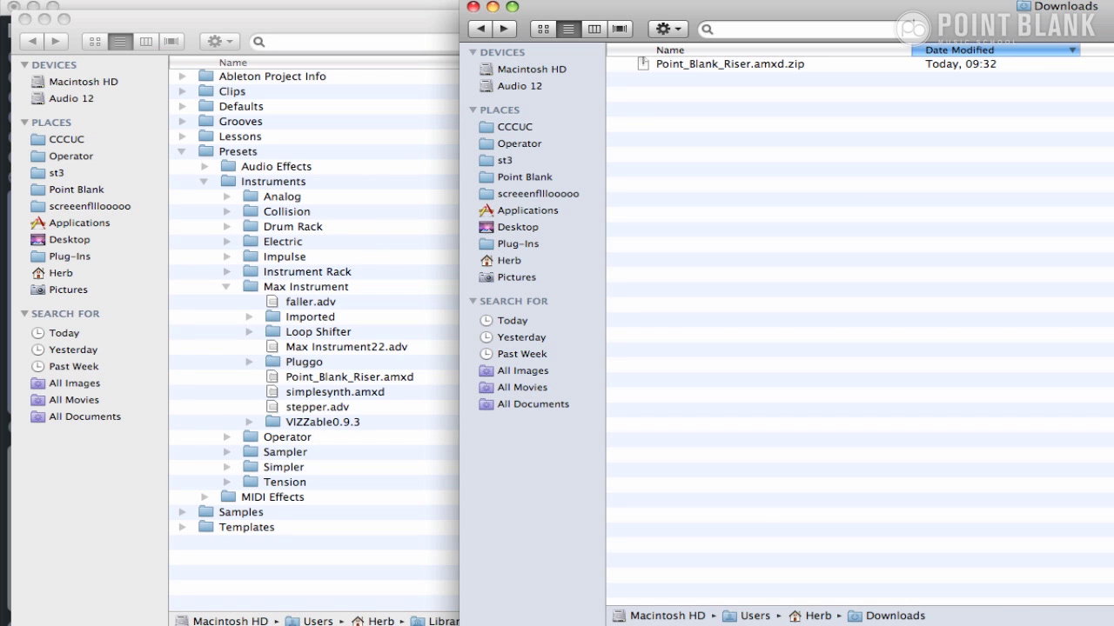
- Drag Point_Blank_Riser from Live Devices > Max Instrument onto the 1 MIDI track
mouse_move(461, 620)
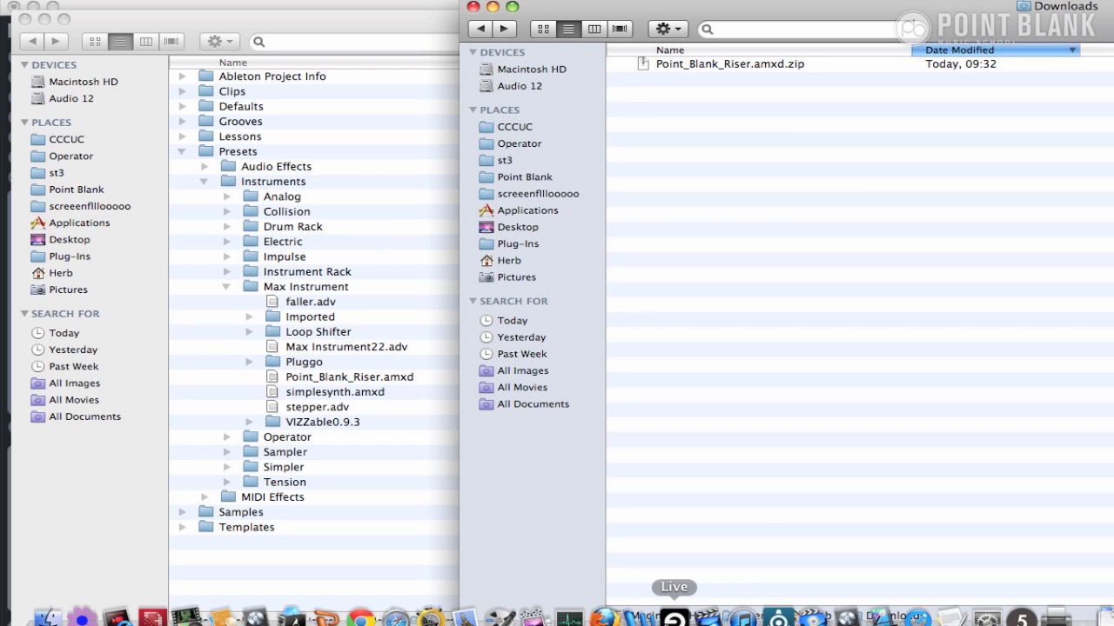
click(674, 617)
click(16, 83)
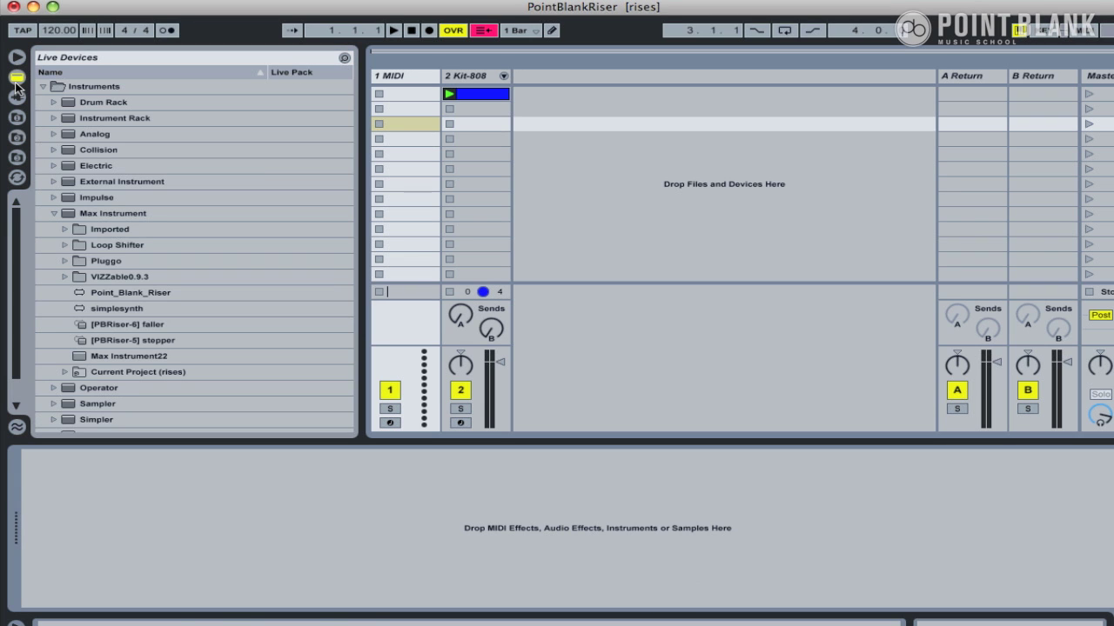
click(53, 214)
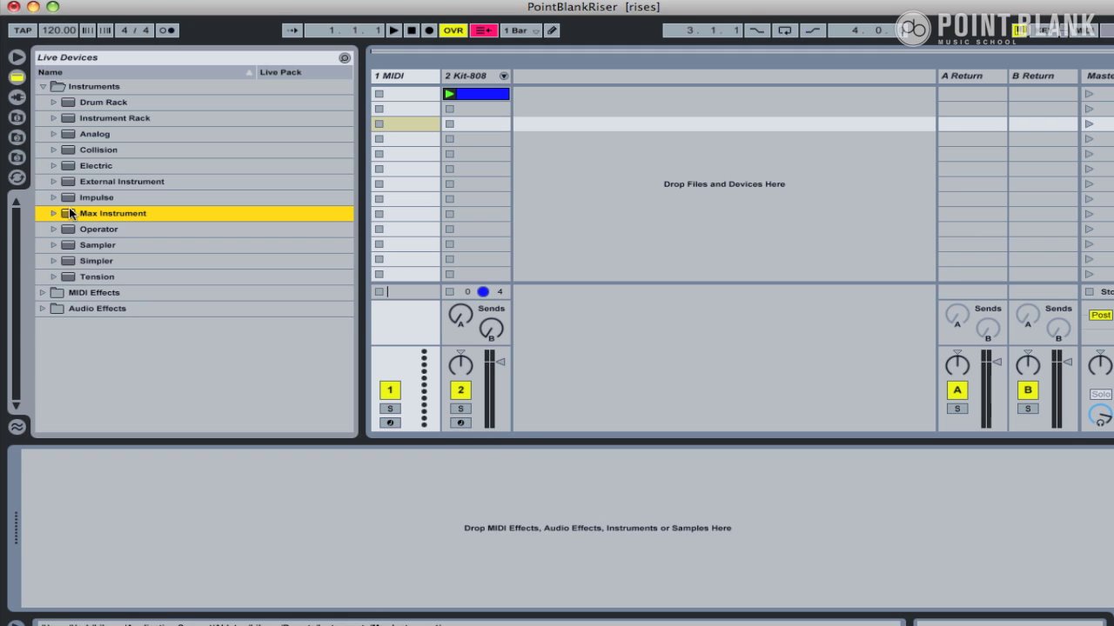
click(54, 214)
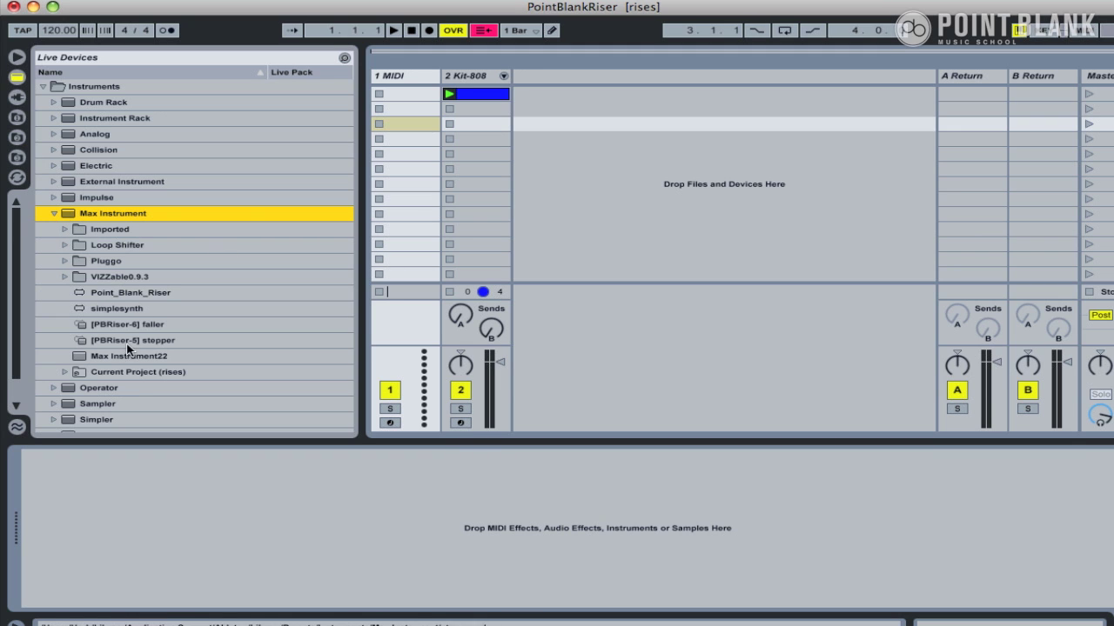
click(81, 294)
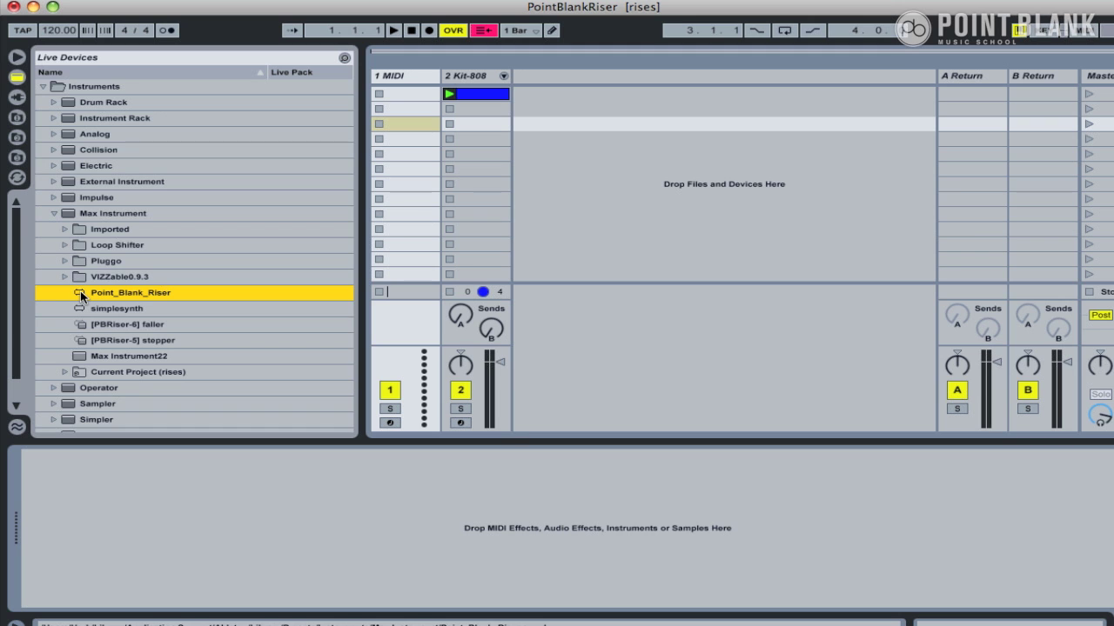
drag(80, 290, 412, 216)
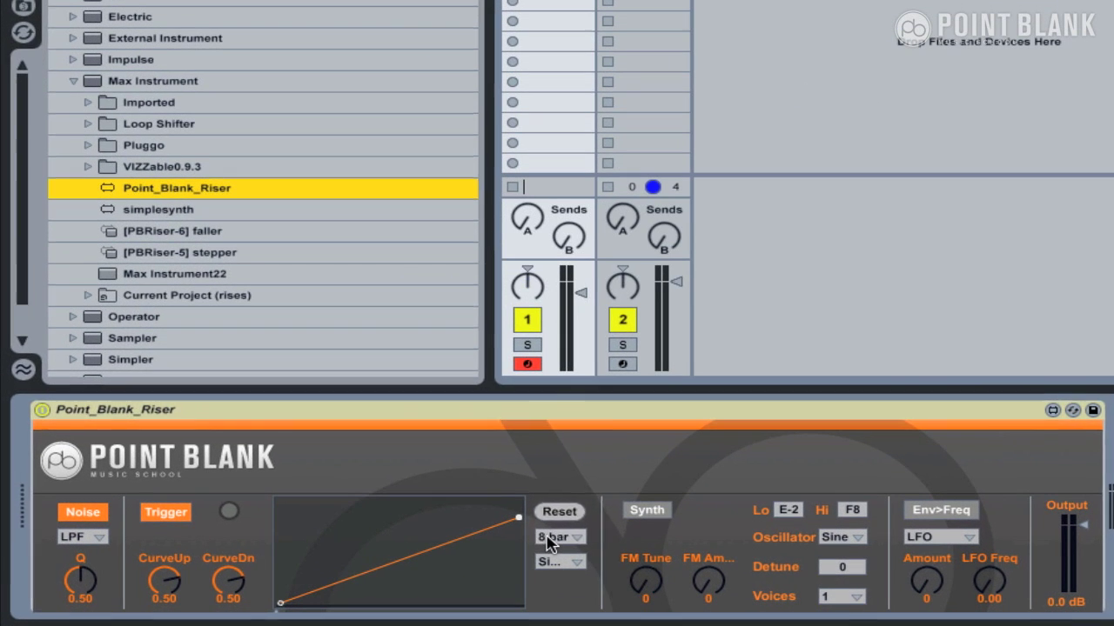
- Set the Point_Blank_Riser length dropdown from 8 bar to 2 bar
click(427, 549)
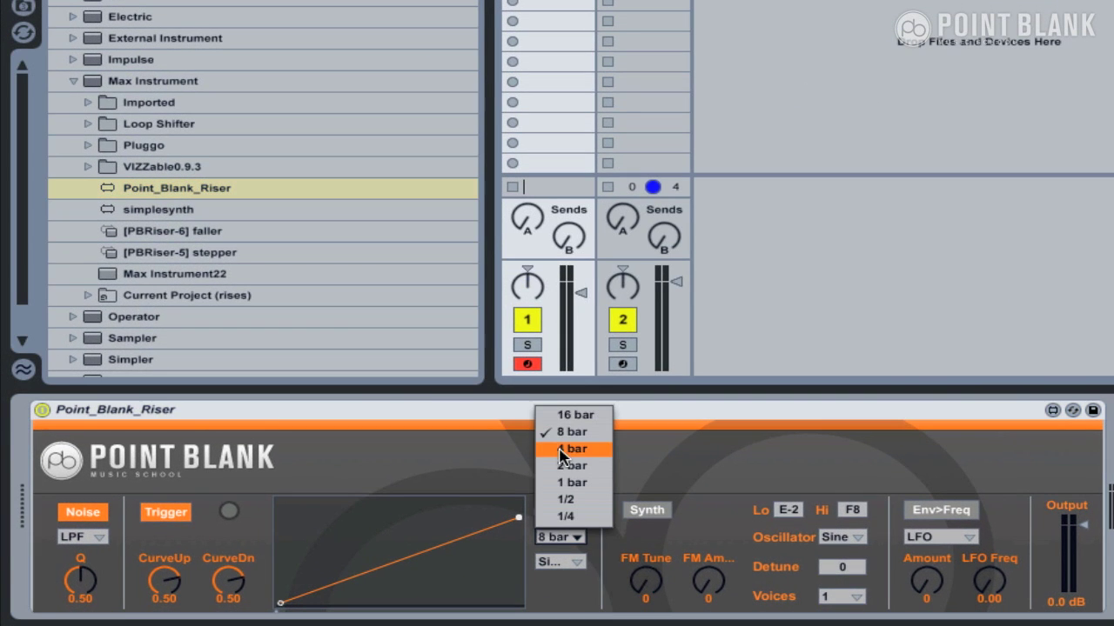
click(597, 478)
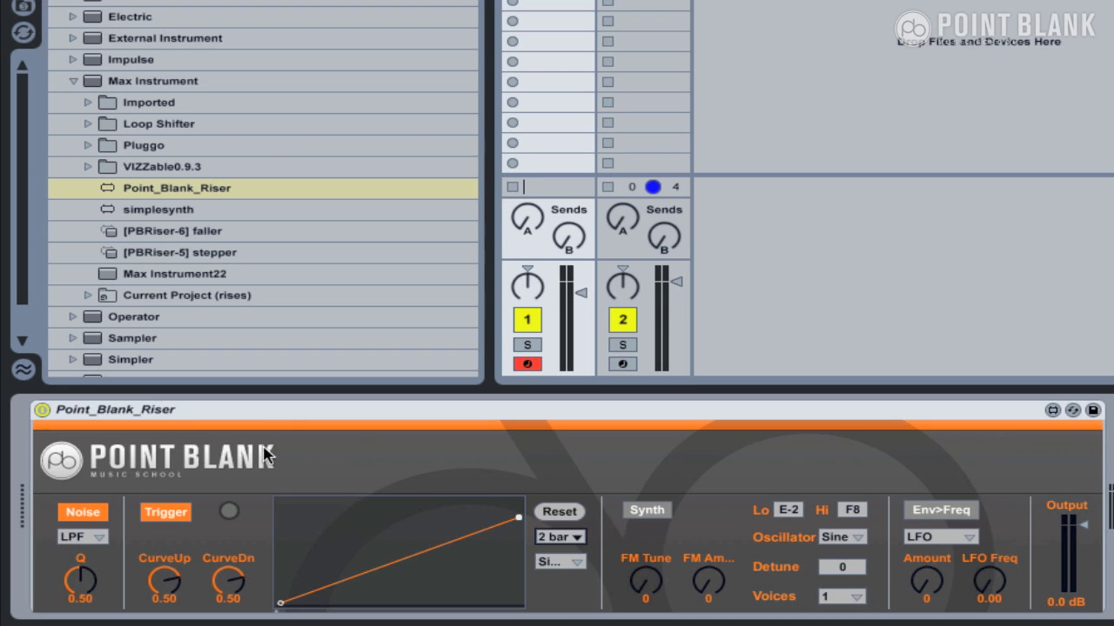
click(465, 492)
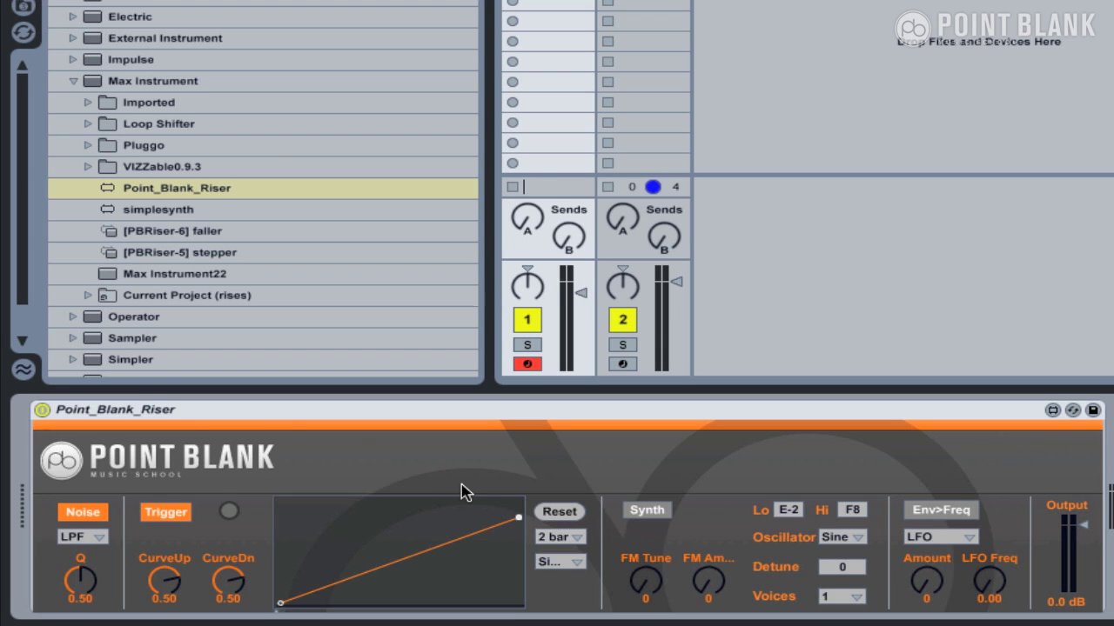
- Change the noise filter from LPF to BPF, set Q to 0.85, and toggle Noise off and on
click(97, 540)
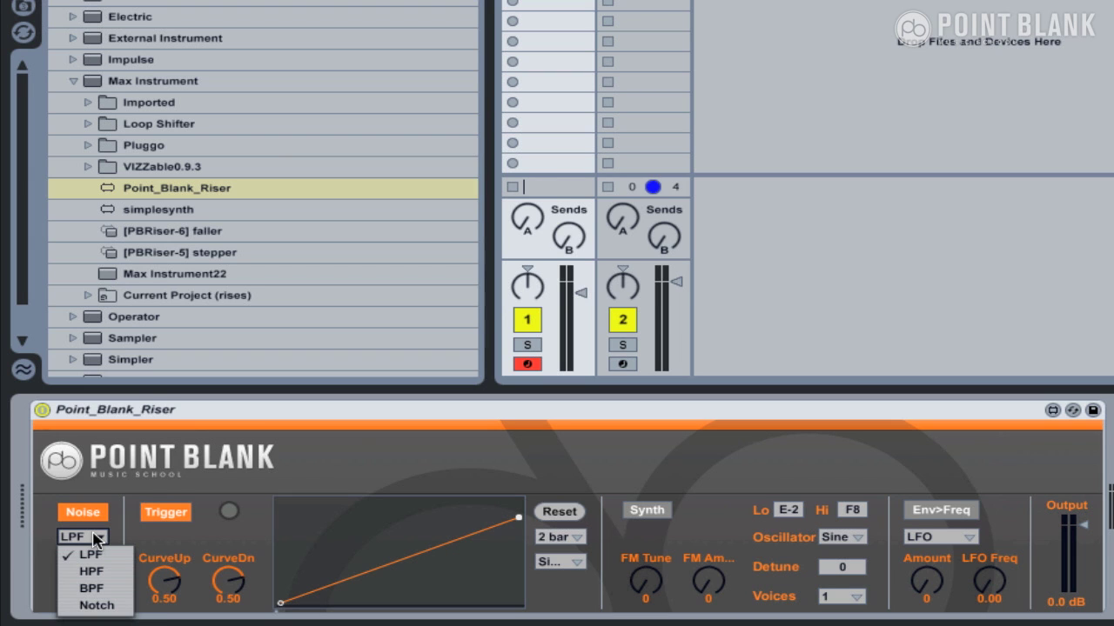
click(93, 589)
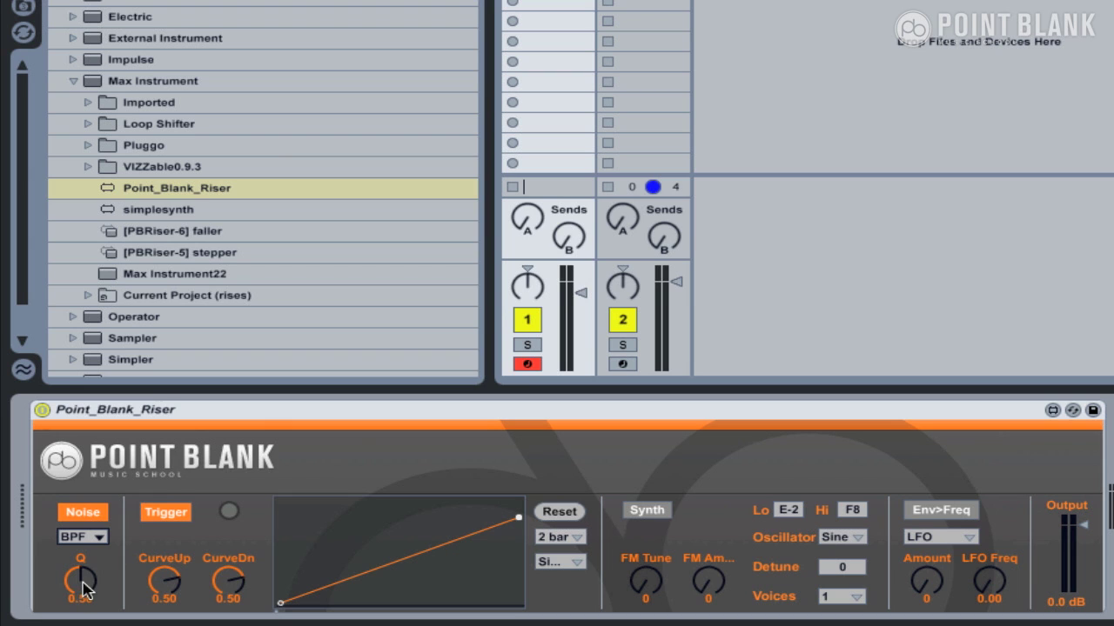
mouse_move(81, 584)
mouse_down()
mouse_move(81, 561)
mouse_move(82, 589)
mouse_up()
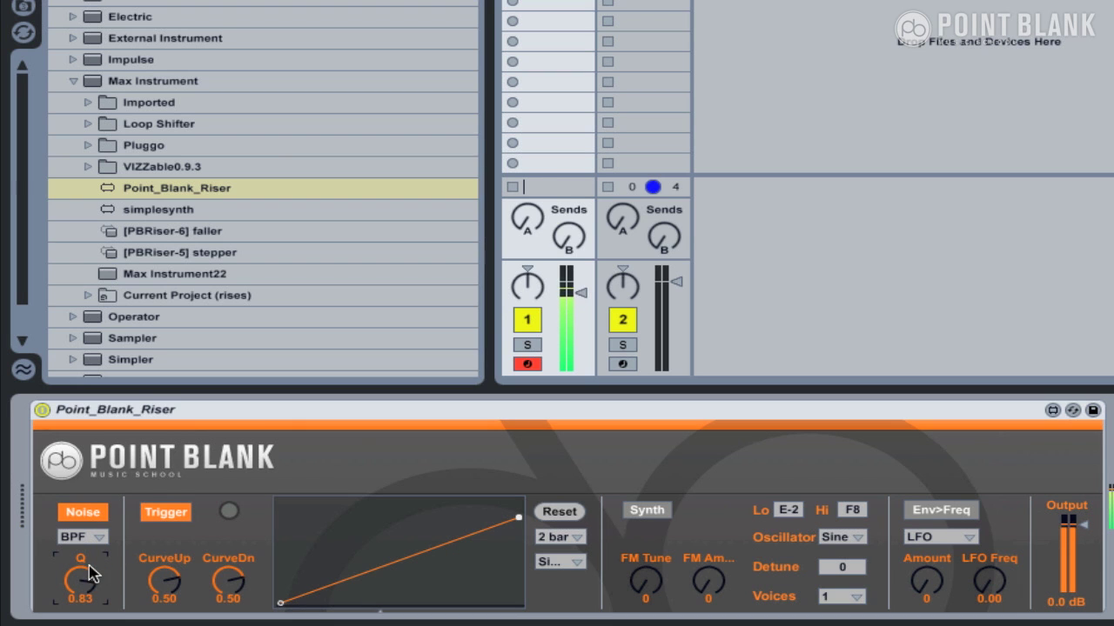
drag(82, 570, 82, 565)
click(90, 514)
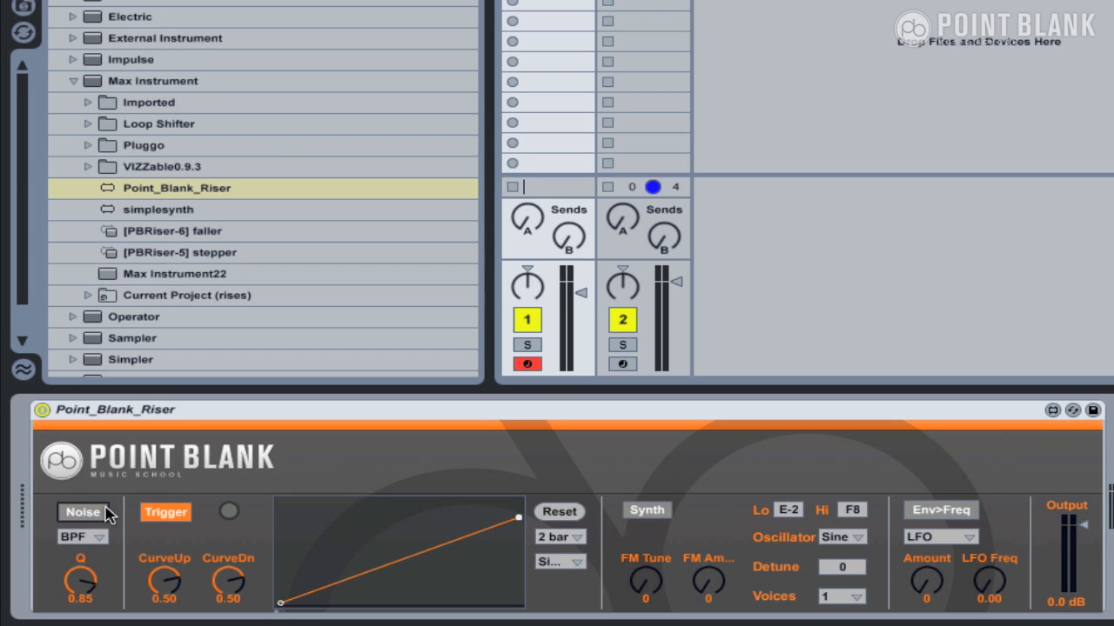
click(83, 513)
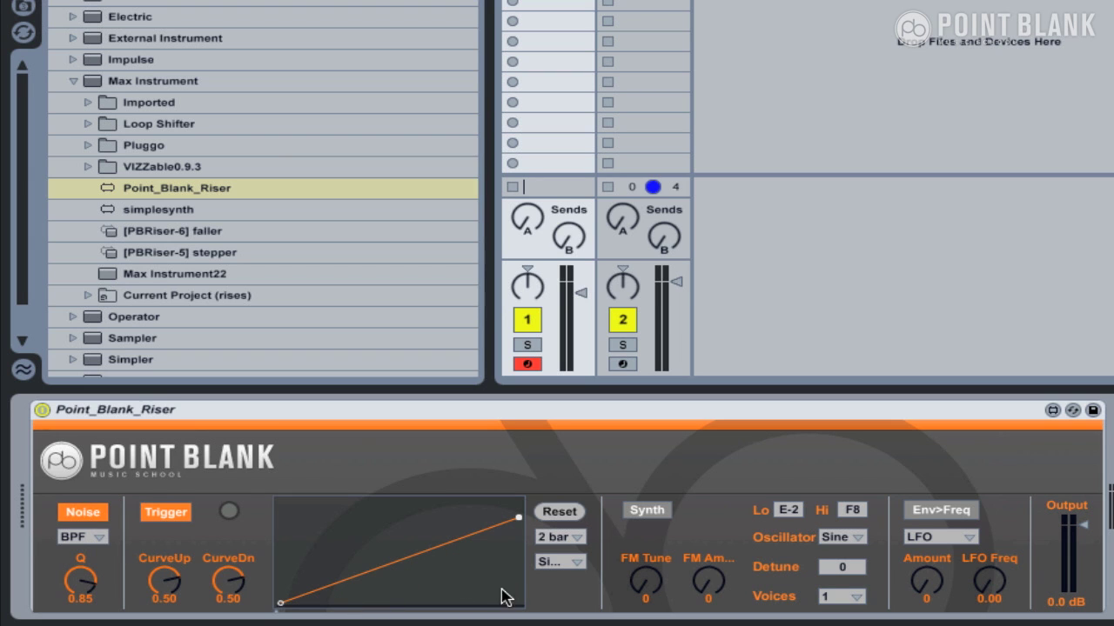
- Try the SimpleFaller envelope shape, fire the riser, then settle on SimpleRisenFall
click(561, 563)
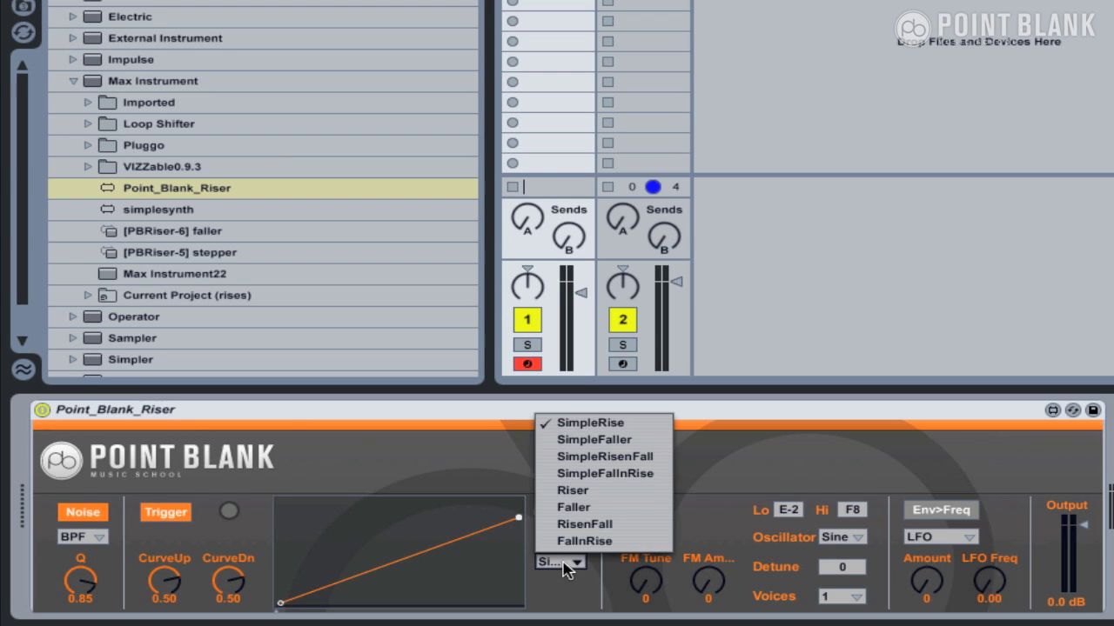
click(600, 444)
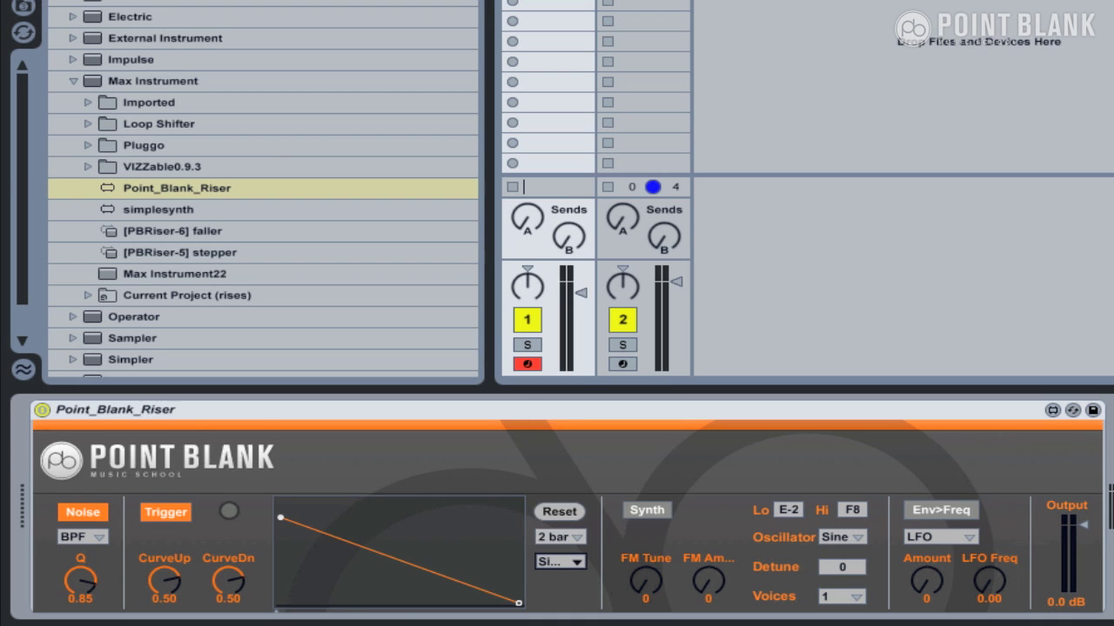
click(230, 513)
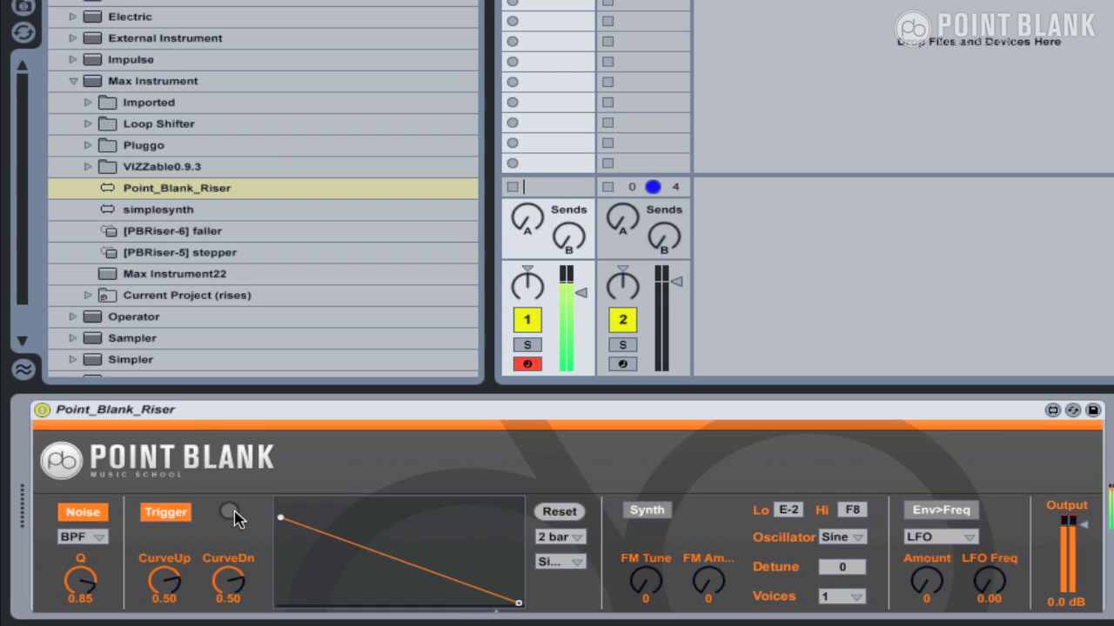
click(557, 564)
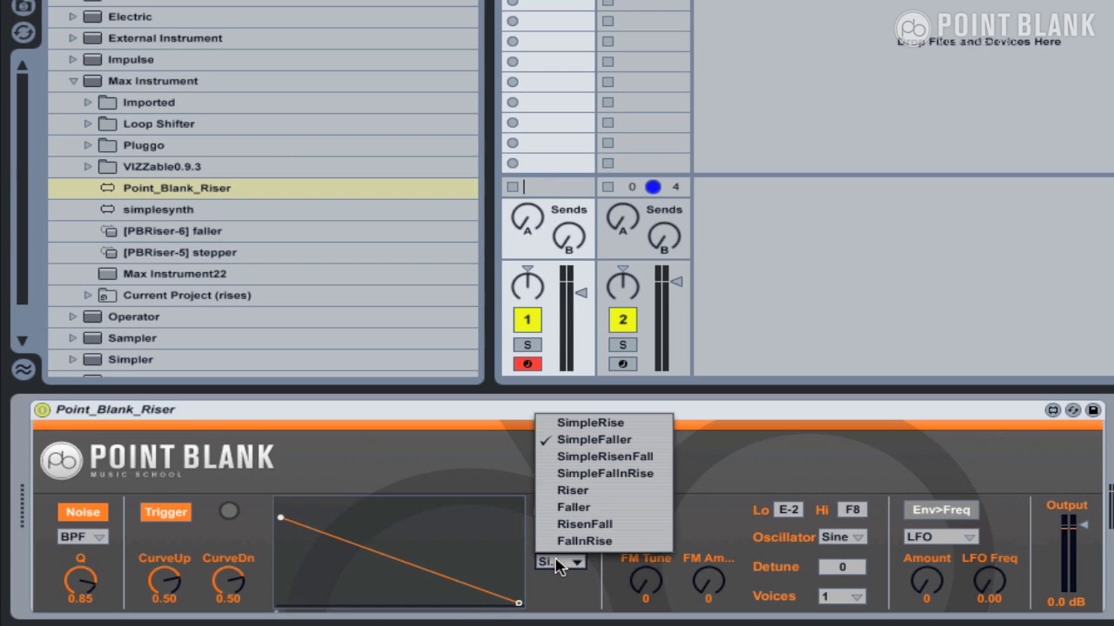
click(574, 464)
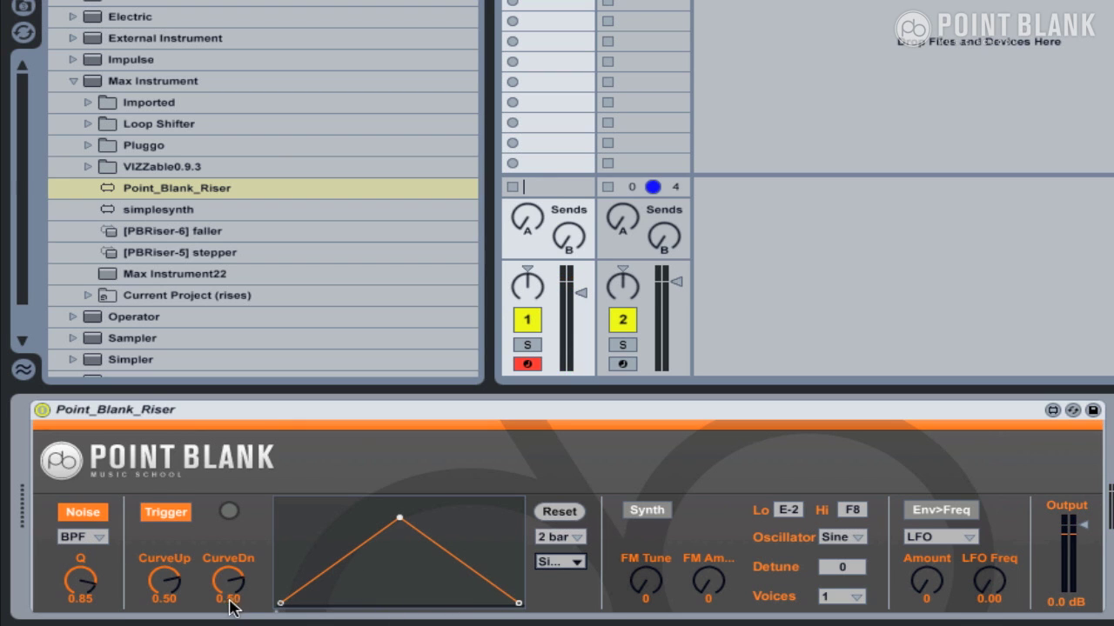
- Shorten the riser length from 2 bar to 1 bar, then to 1/2
click(576, 538)
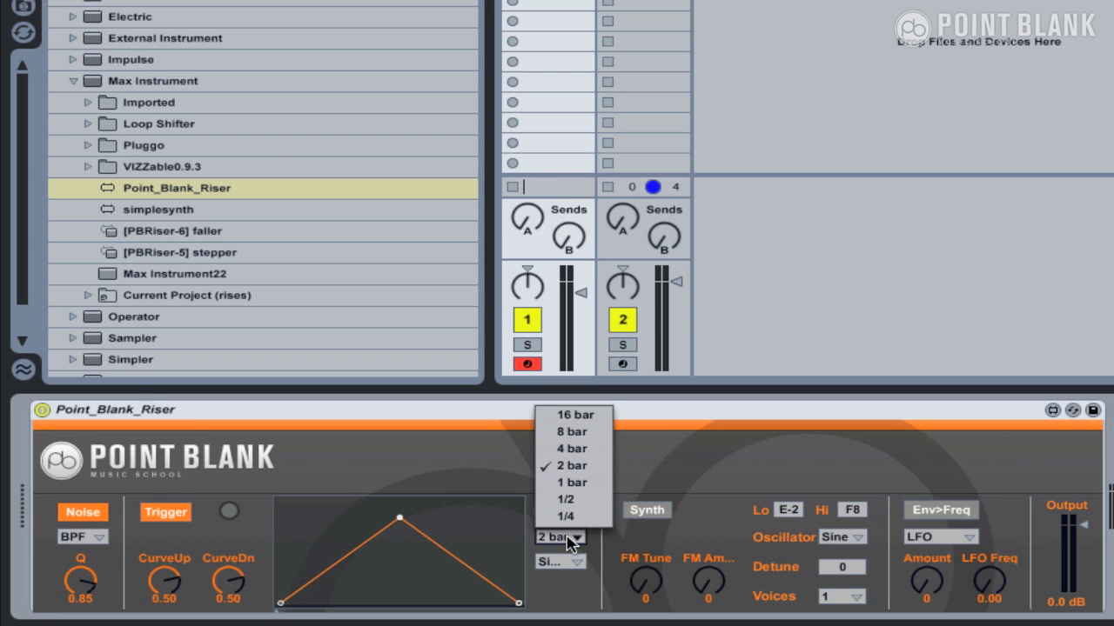
click(570, 483)
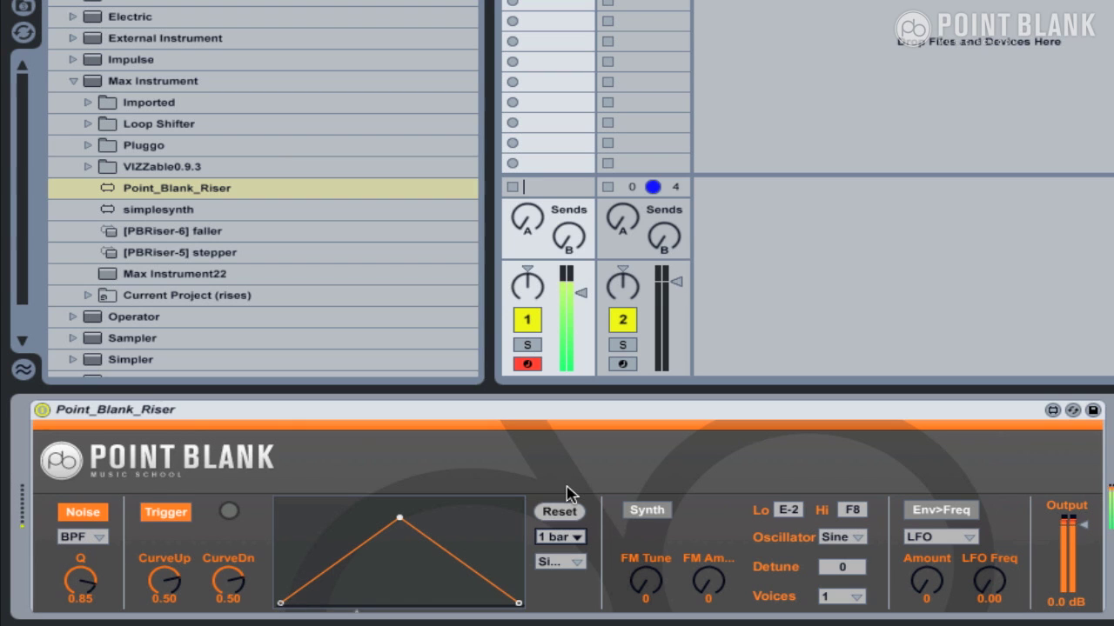
click(567, 536)
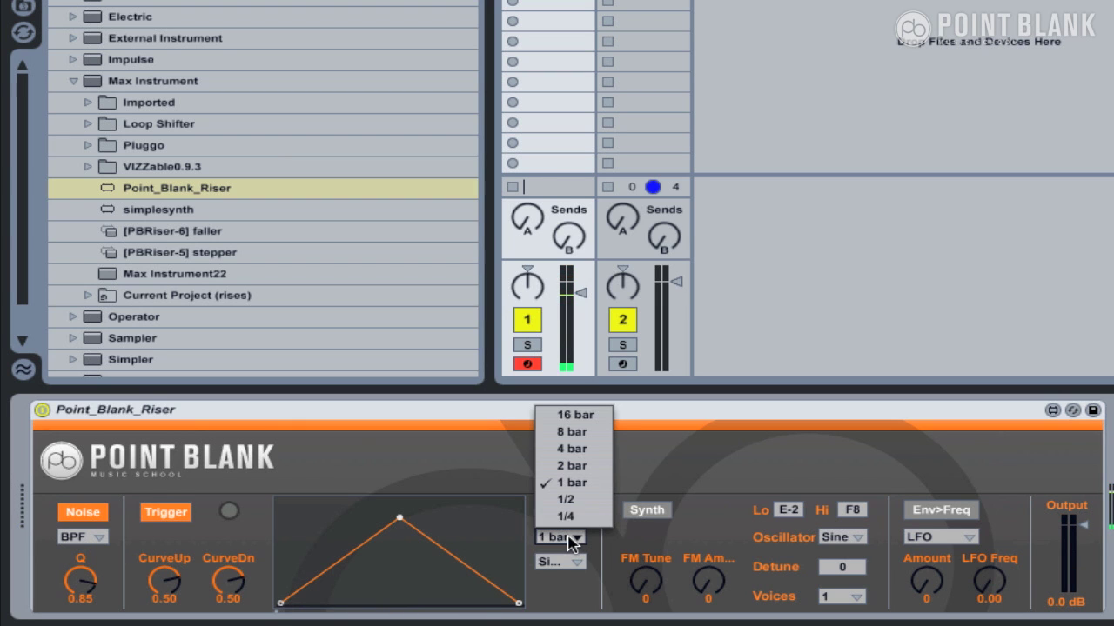
click(574, 500)
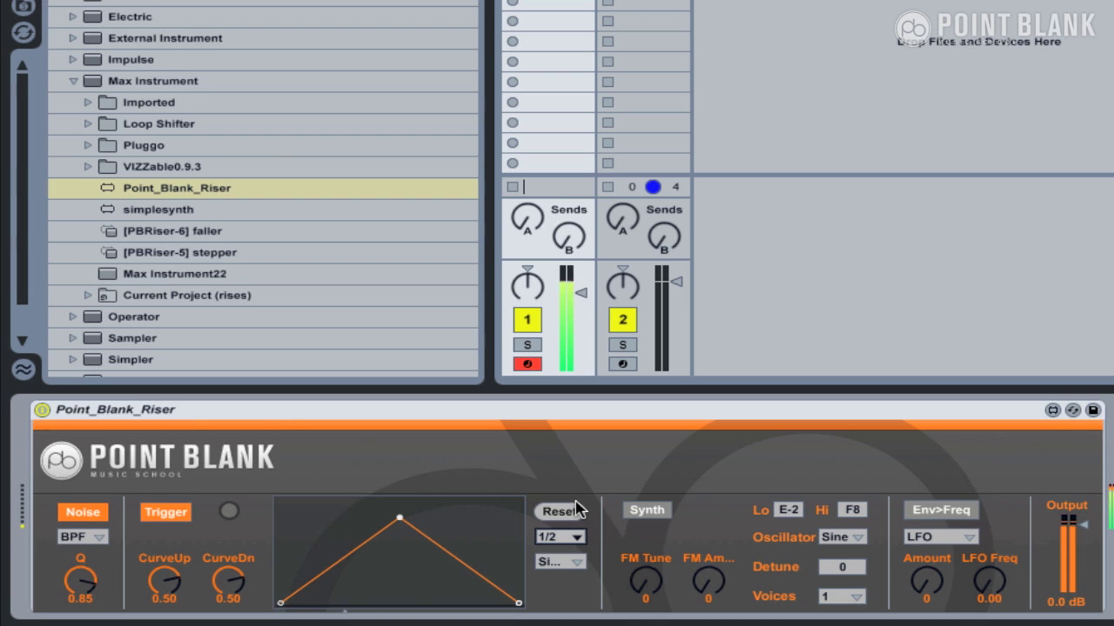
click(548, 538)
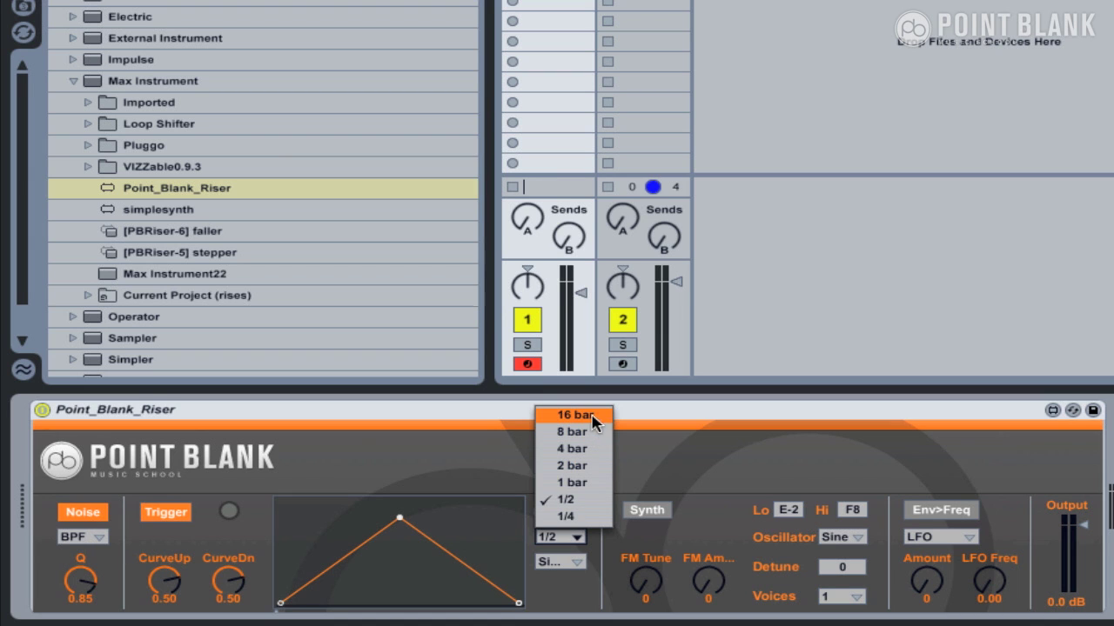
- Keep the 1/2 length, switch the envelope to SimpleRise, and set CurveUp to -0.40
click(393, 465)
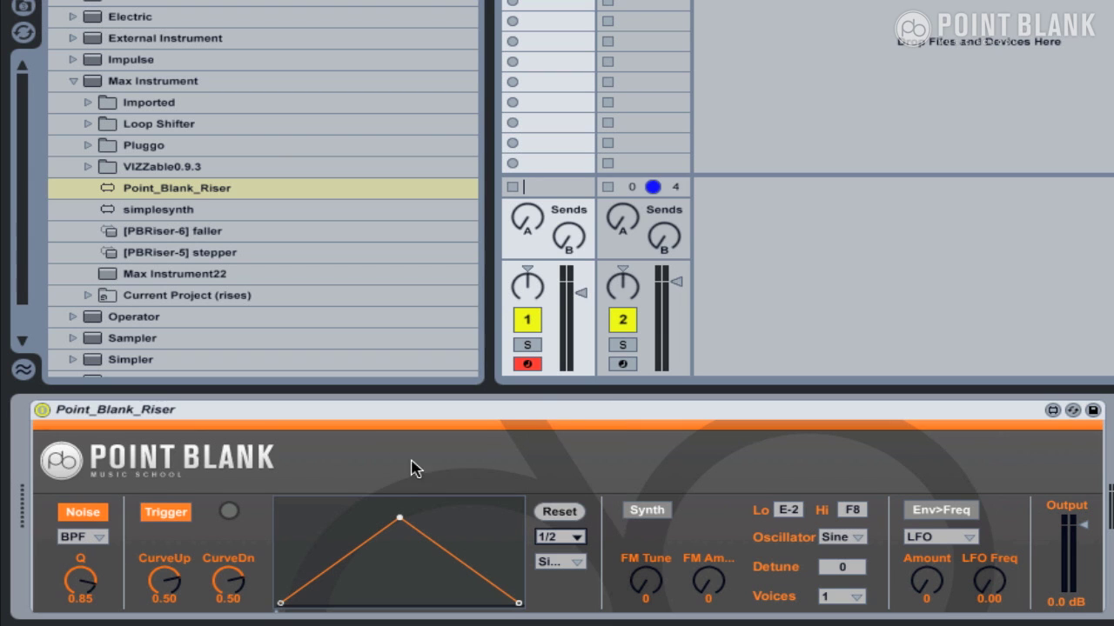
click(561, 565)
click(601, 424)
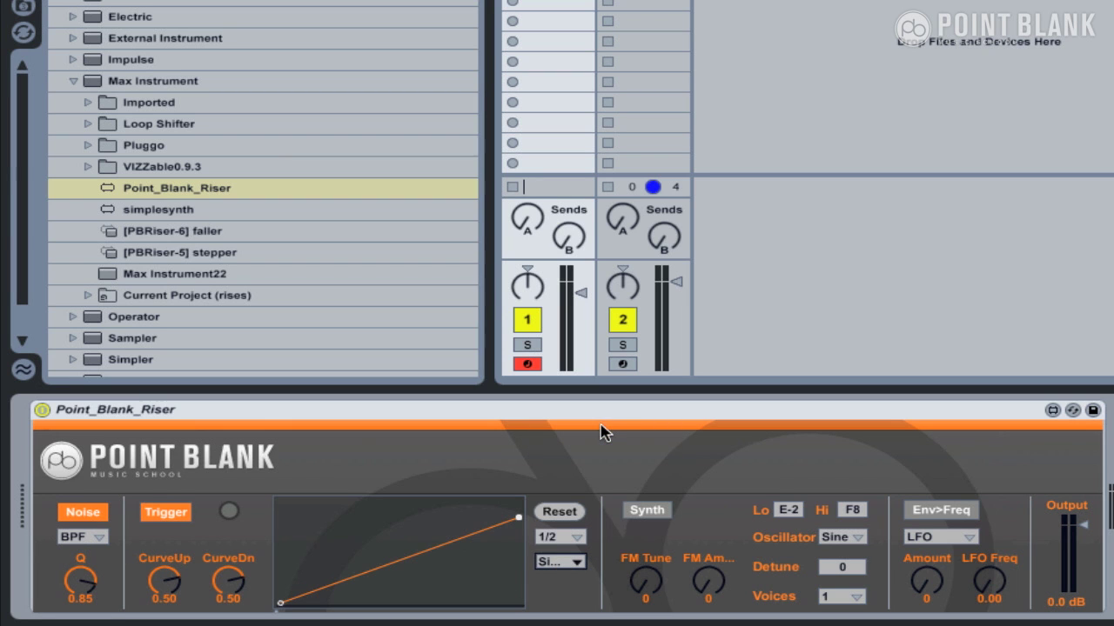
click(162, 584)
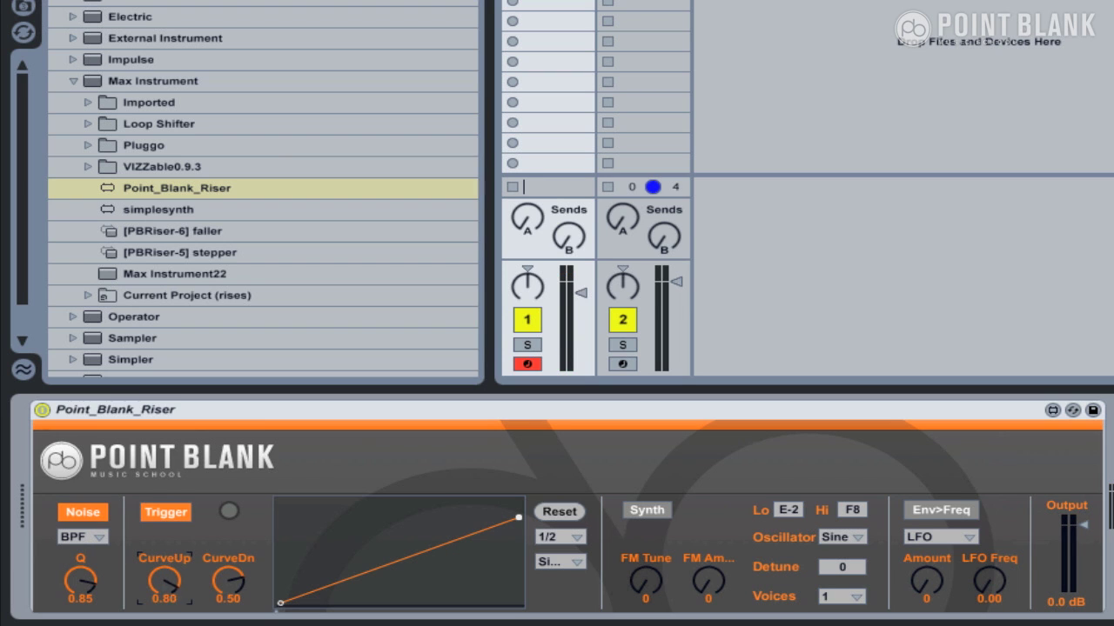
drag(163, 581, 163, 625)
drag(163, 581, 164, 574)
- Toggle the riser's trigger mode to NoteOff and back to Trigger
click(167, 519)
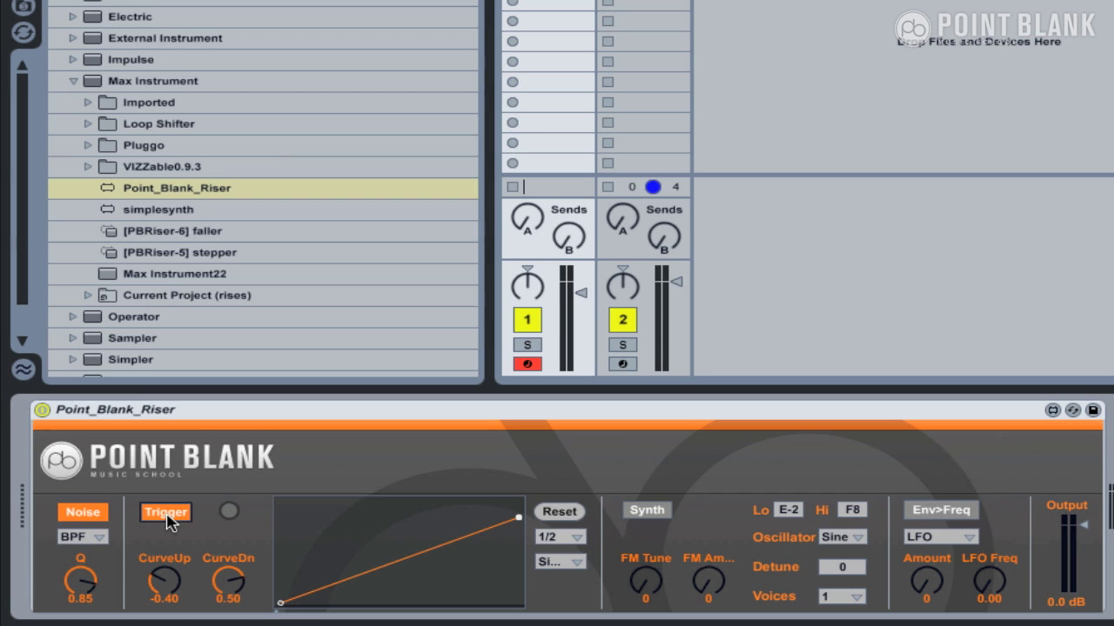
click(168, 516)
click(179, 520)
- Turn off the Noise source, turn on the FM synth, and set the rise to 1 bar
click(95, 515)
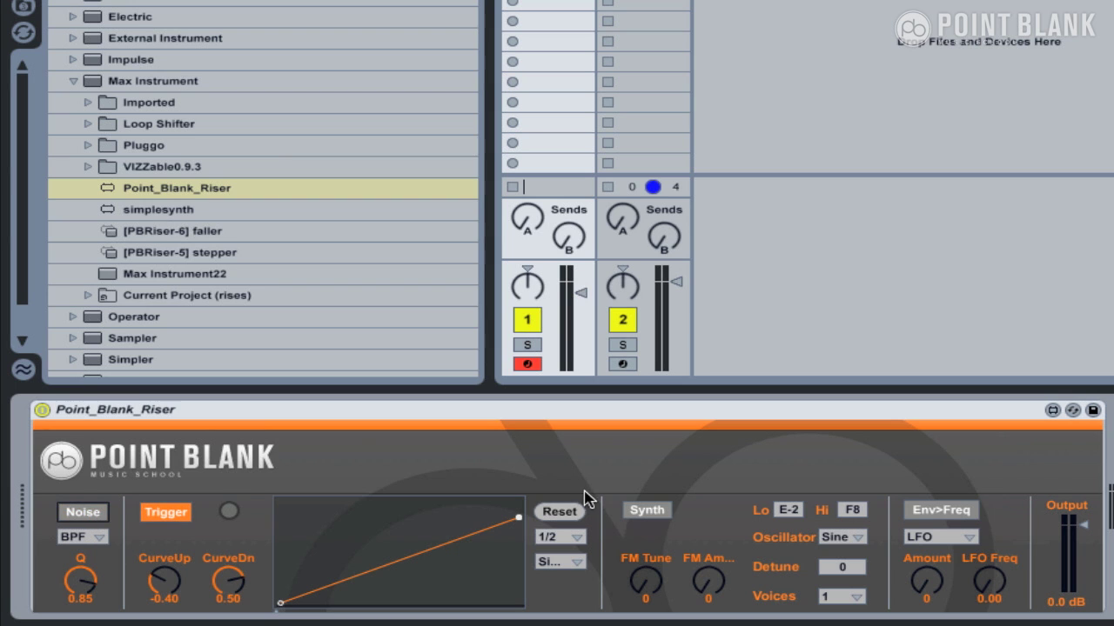
click(643, 513)
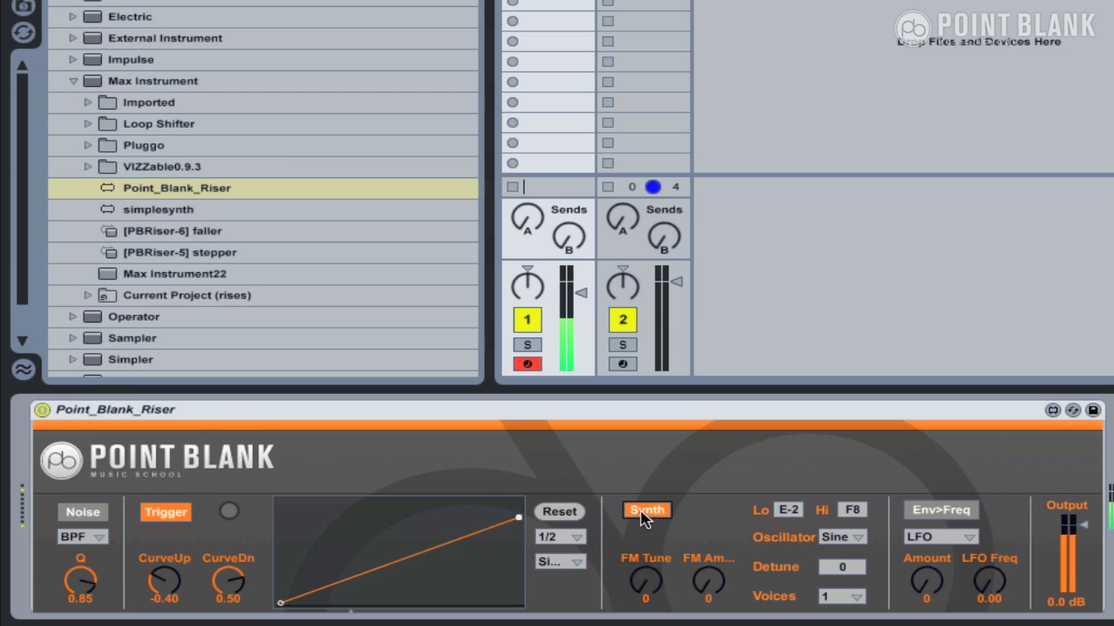
click(553, 536)
click(566, 482)
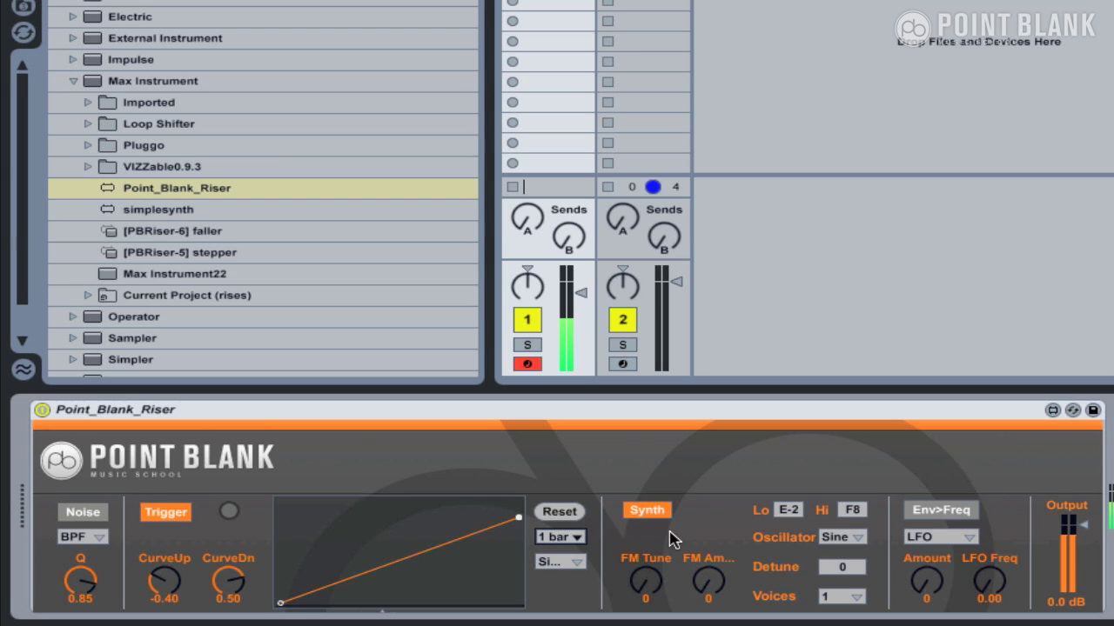
- Switch the oscillator to Saw, raise CurveUp to 0.66, and lengthen the rise to 2 bars
click(839, 541)
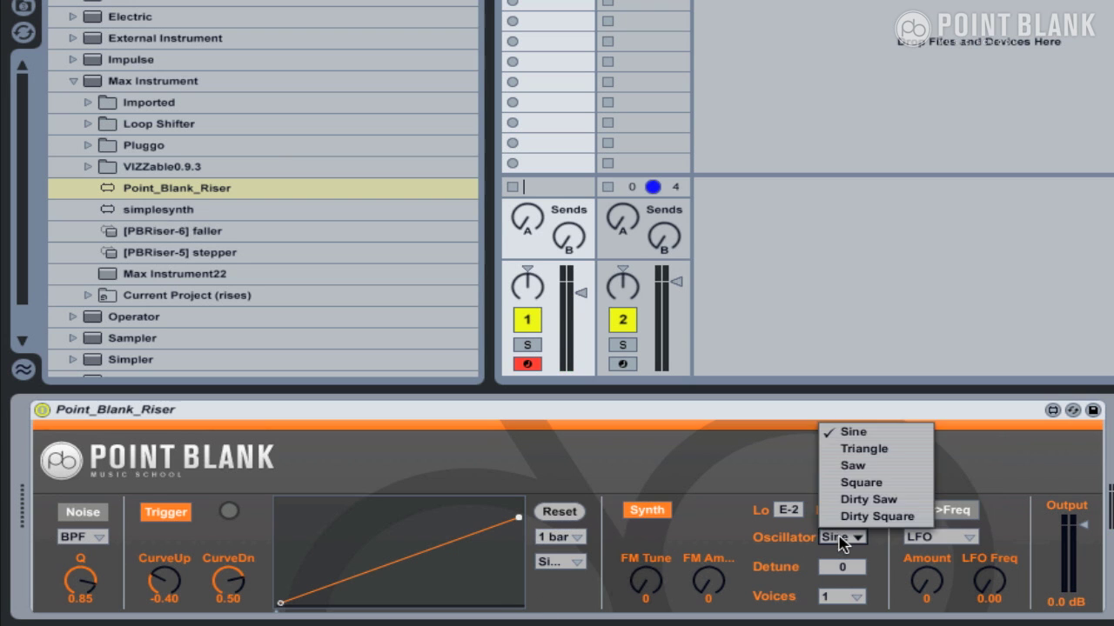
click(856, 468)
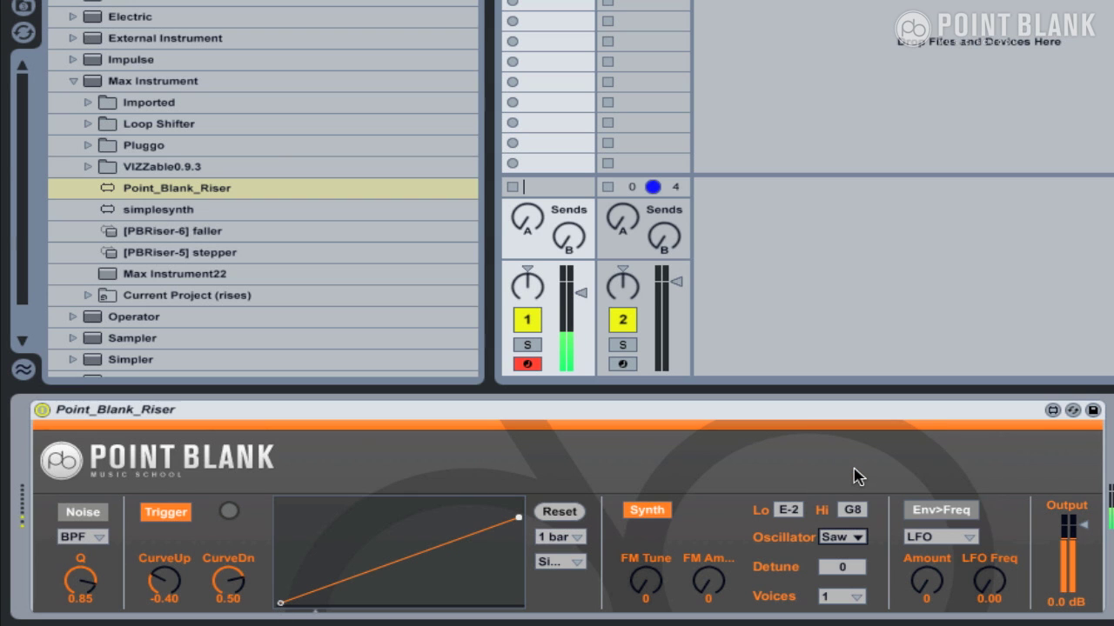
drag(163, 585, 164, 535)
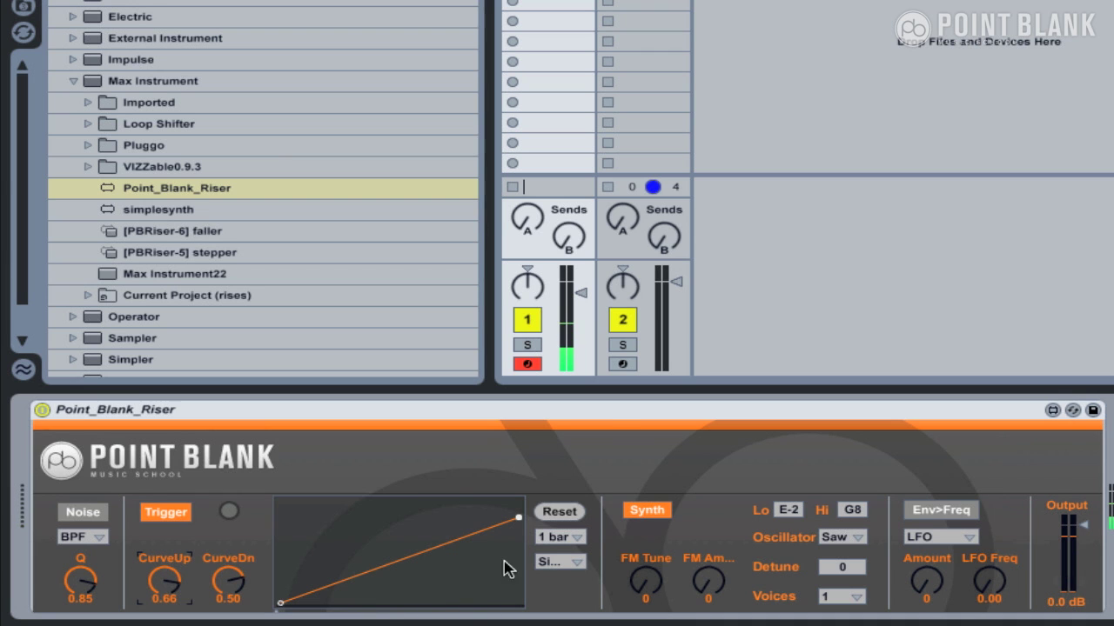
click(555, 538)
click(557, 473)
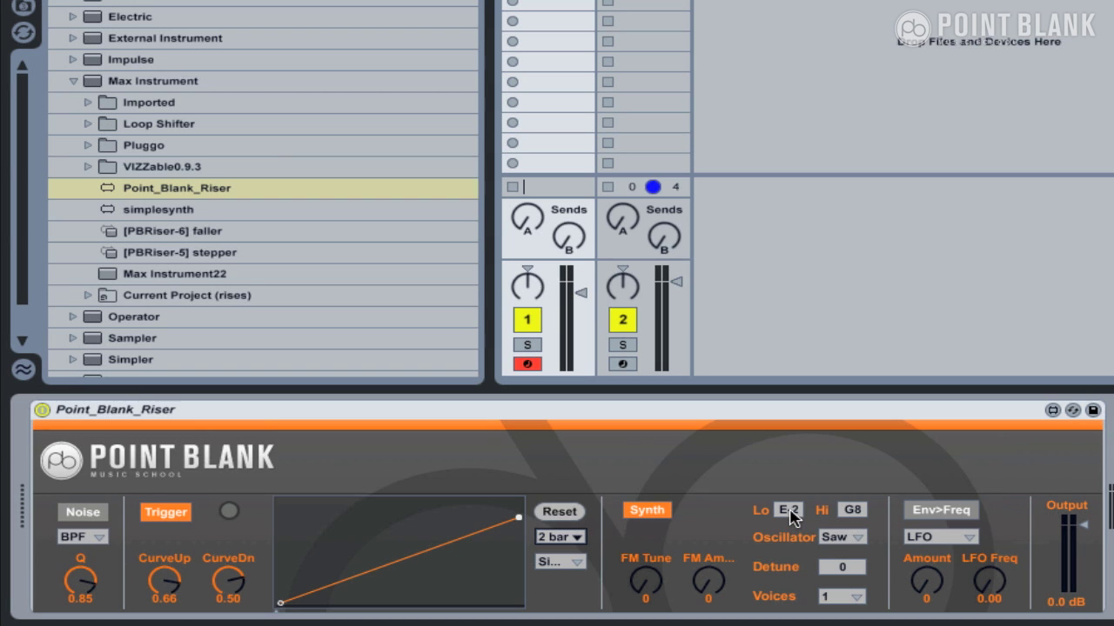
- Raise the Lo note from E-2 to G2 and set the Hi note to G8
drag(790, 516, 790, 452)
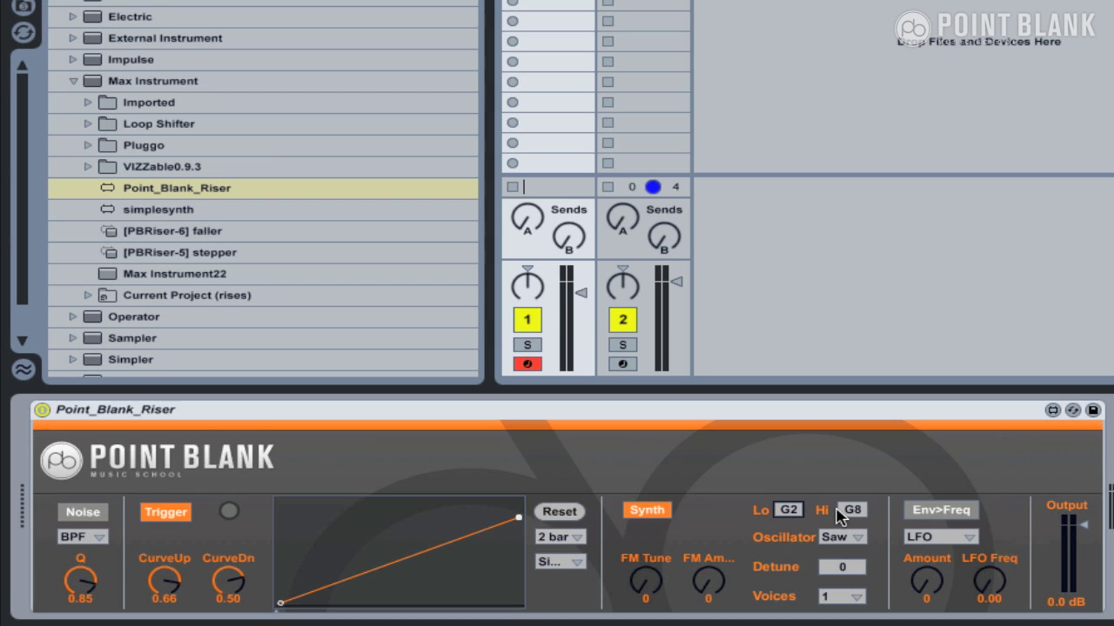
drag(840, 515, 840, 524)
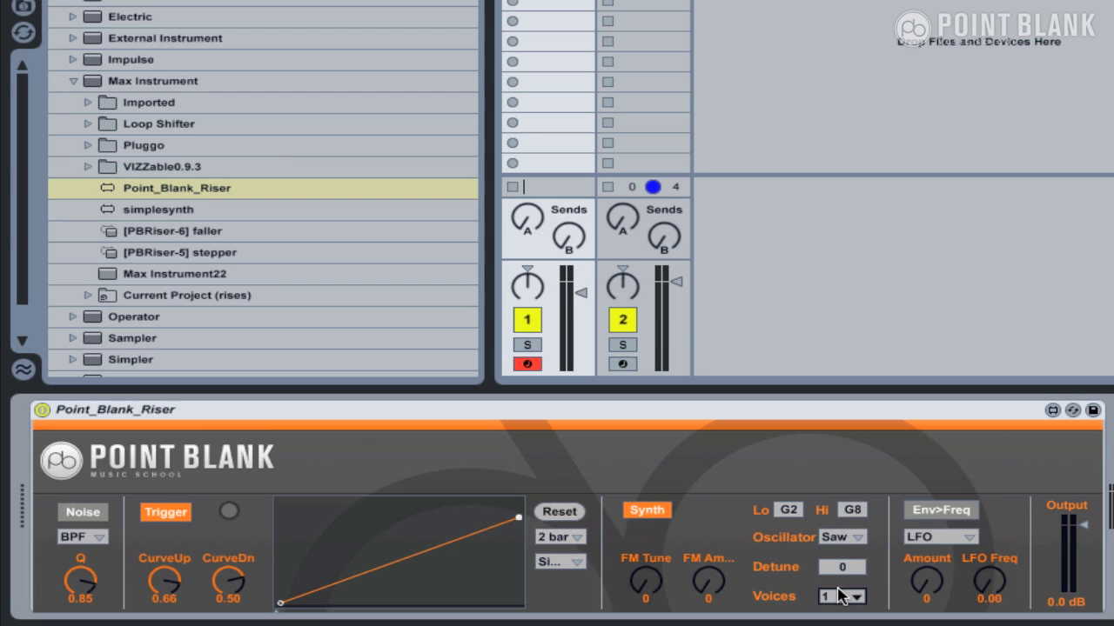
- Step the Saw oscillator's voices from 2 to 4 to 8 while raising Detune to 500
click(842, 596)
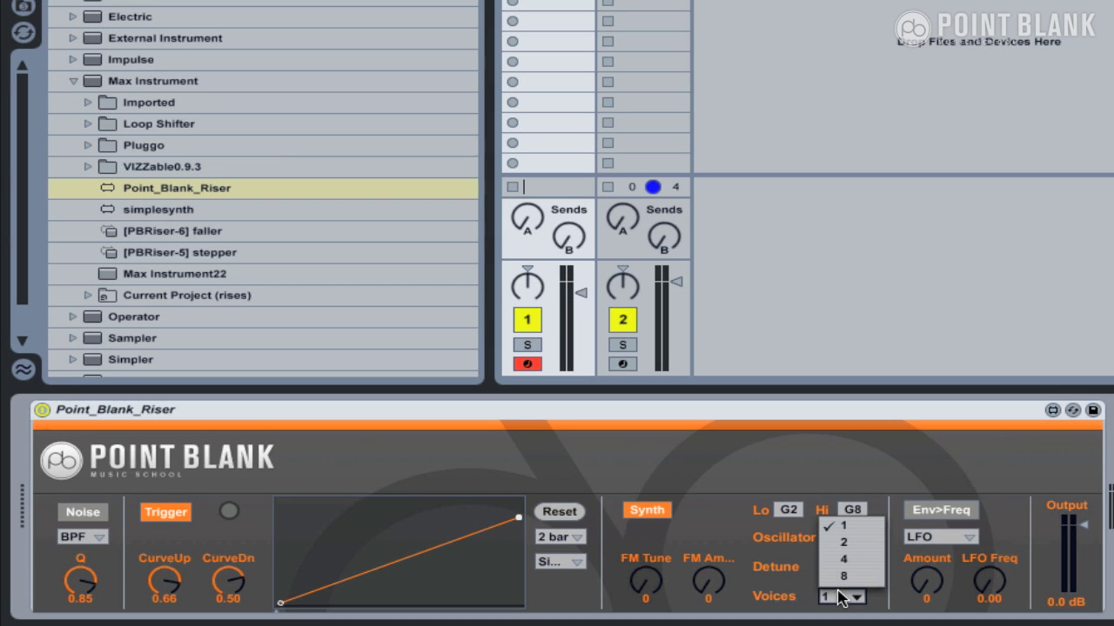
click(843, 544)
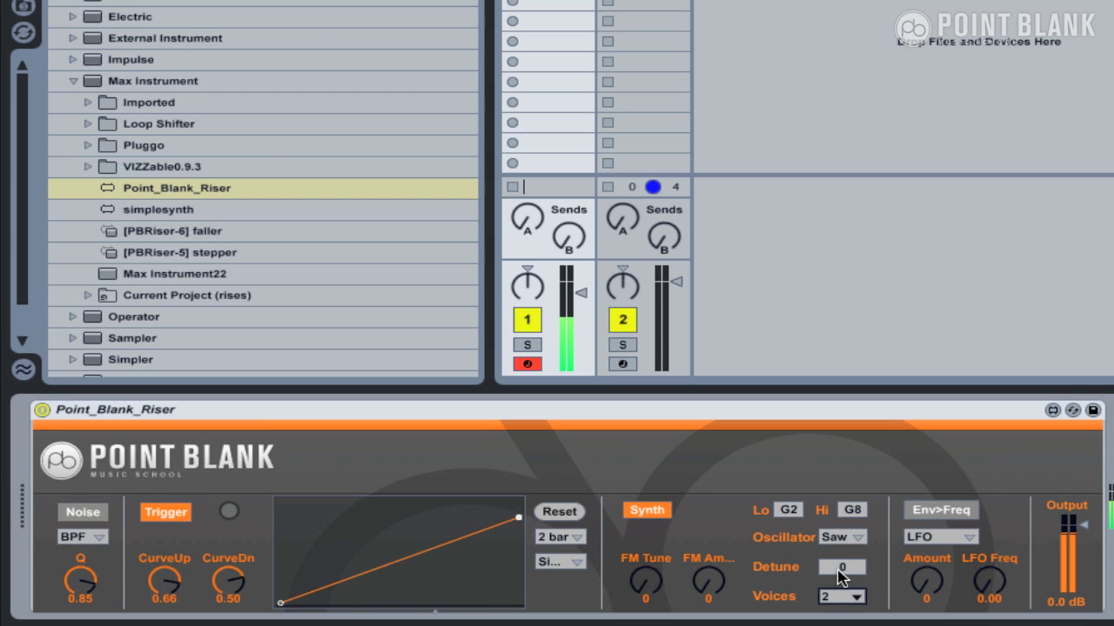
mouse_move(841, 572)
mouse_down()
mouse_move(840, 553)
mouse_move(860, 581)
mouse_up()
click(839, 601)
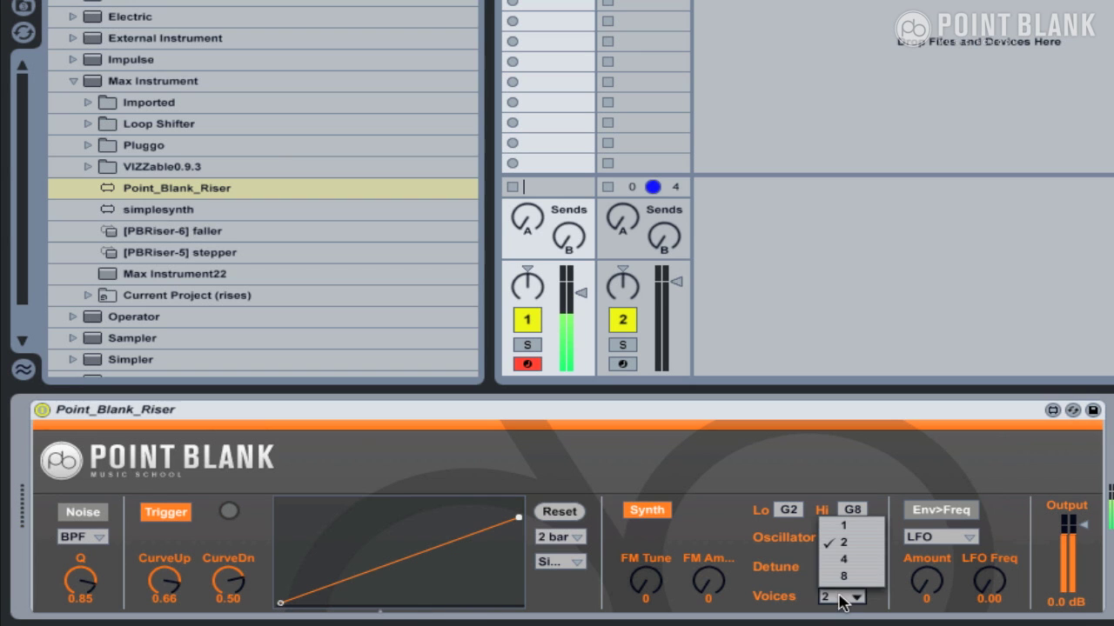
click(857, 568)
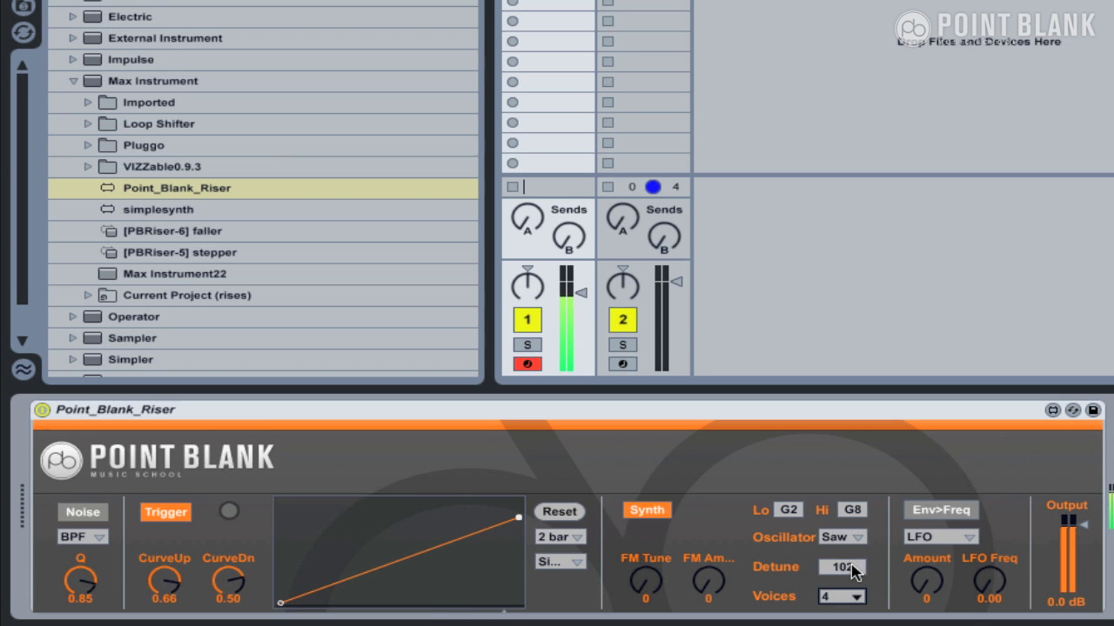
drag(855, 571, 854, 511)
drag(841, 567, 841, 505)
click(840, 596)
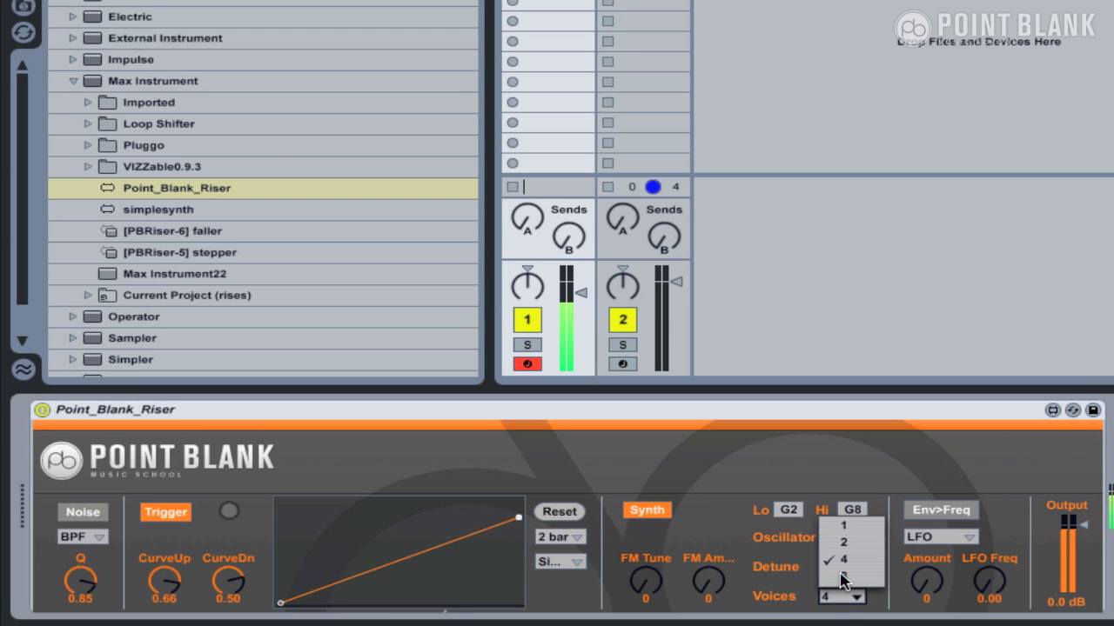
click(843, 576)
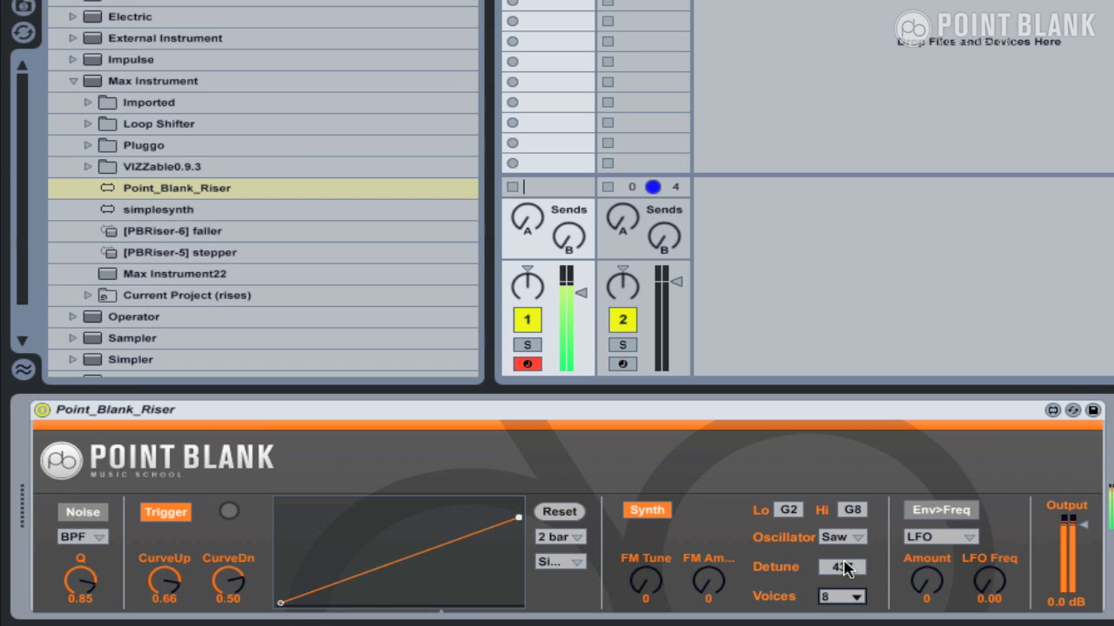
drag(842, 567, 841, 560)
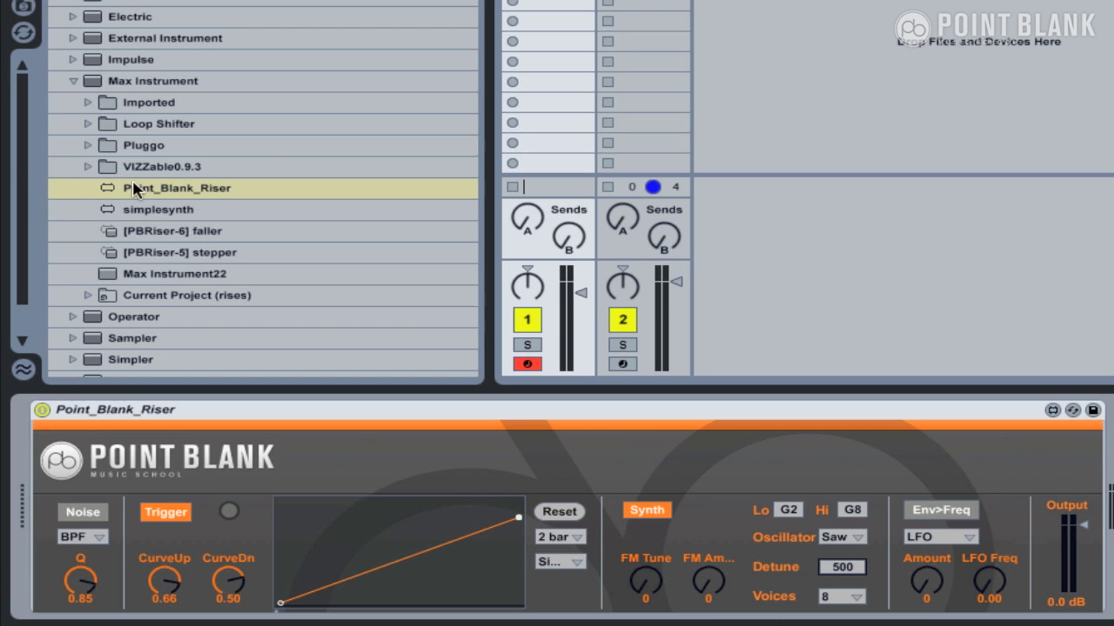
- Add Phaser and then Simple Delay from Audio Effects after the riser on the track
scroll(26, 157, down, 3)
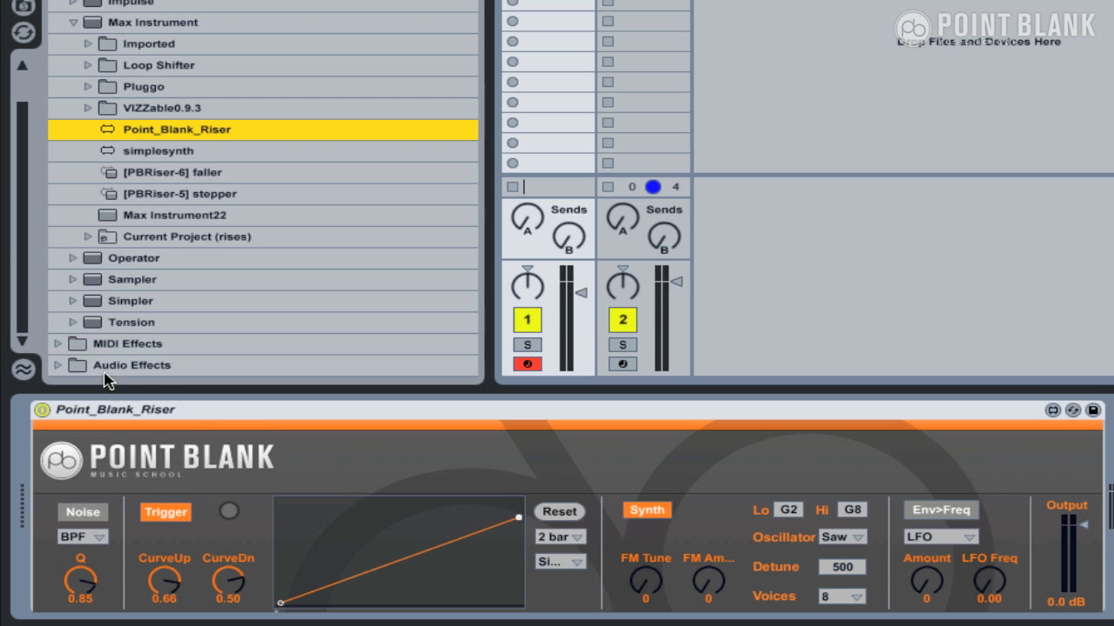
click(60, 366)
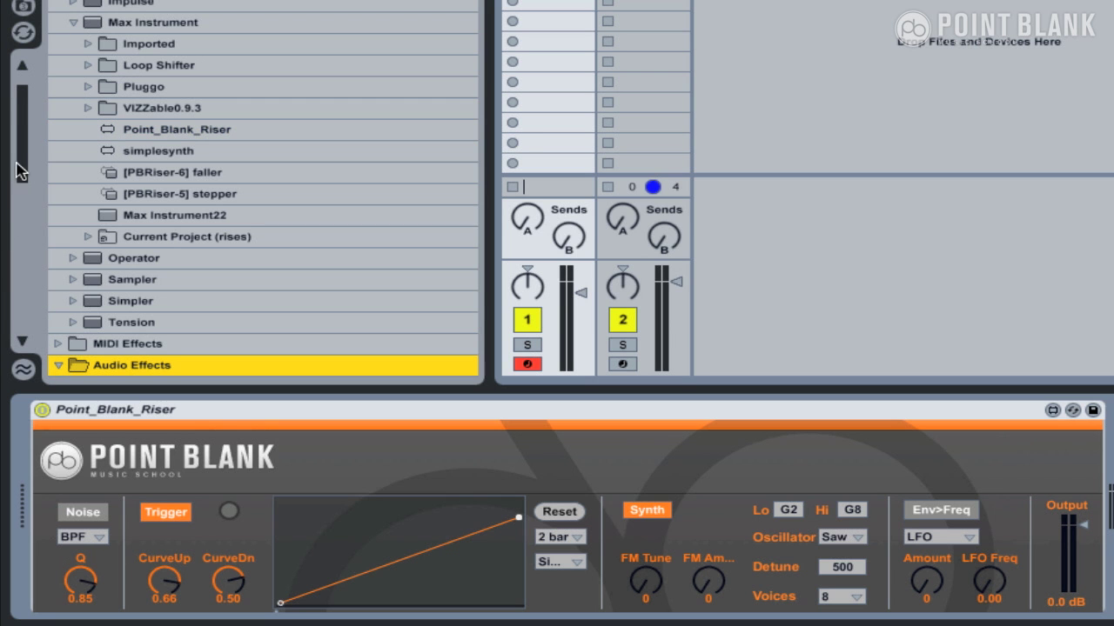
drag(20, 166, 11, 338)
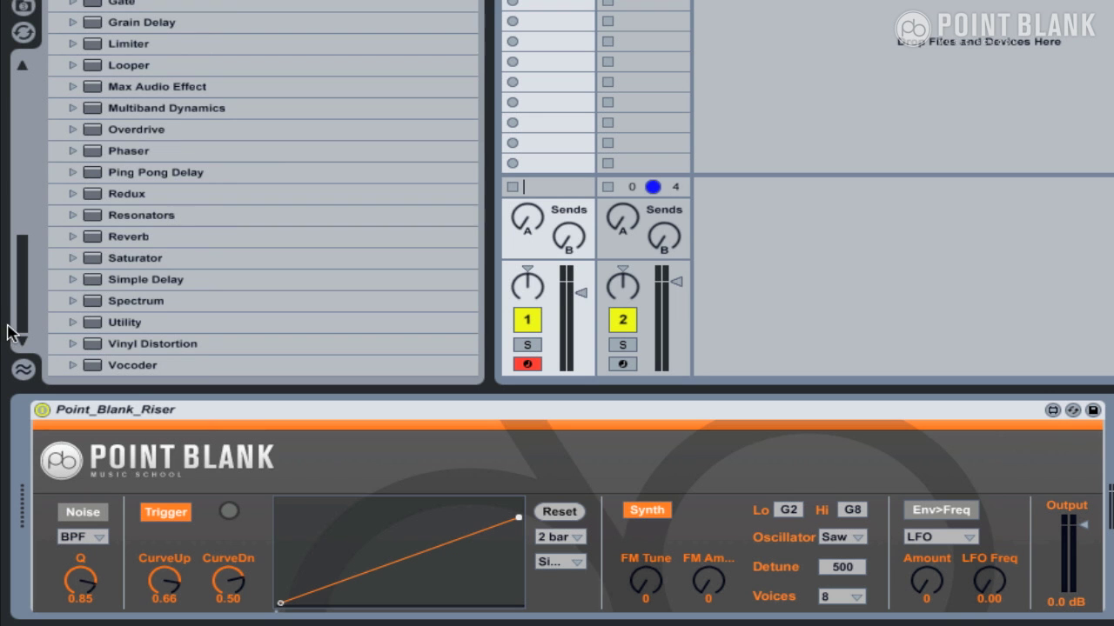
click(87, 151)
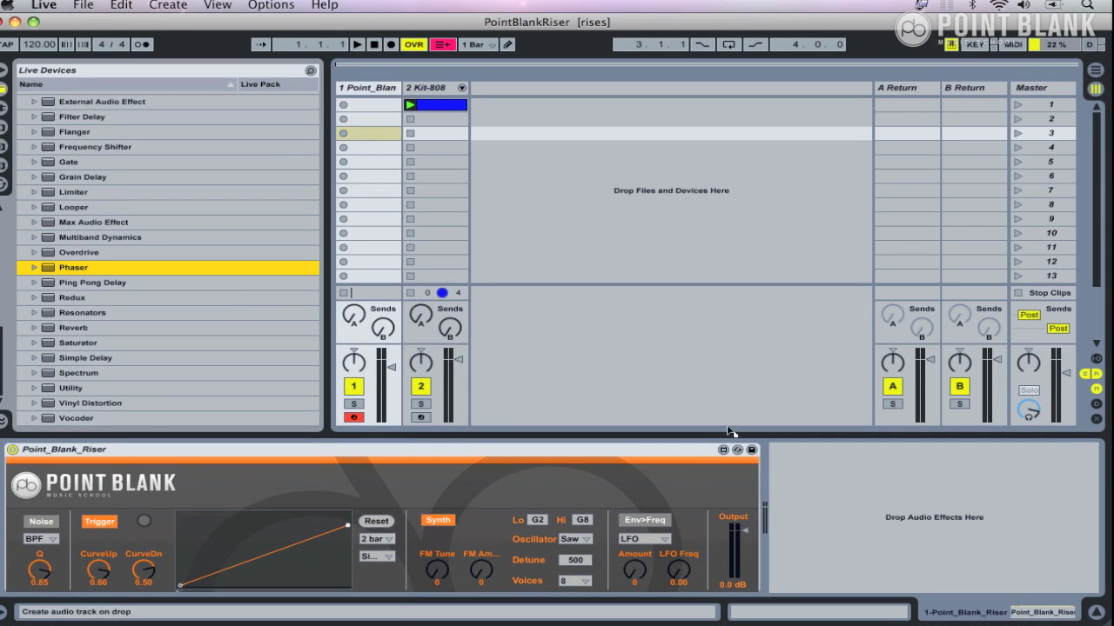
drag(729, 431, 787, 476)
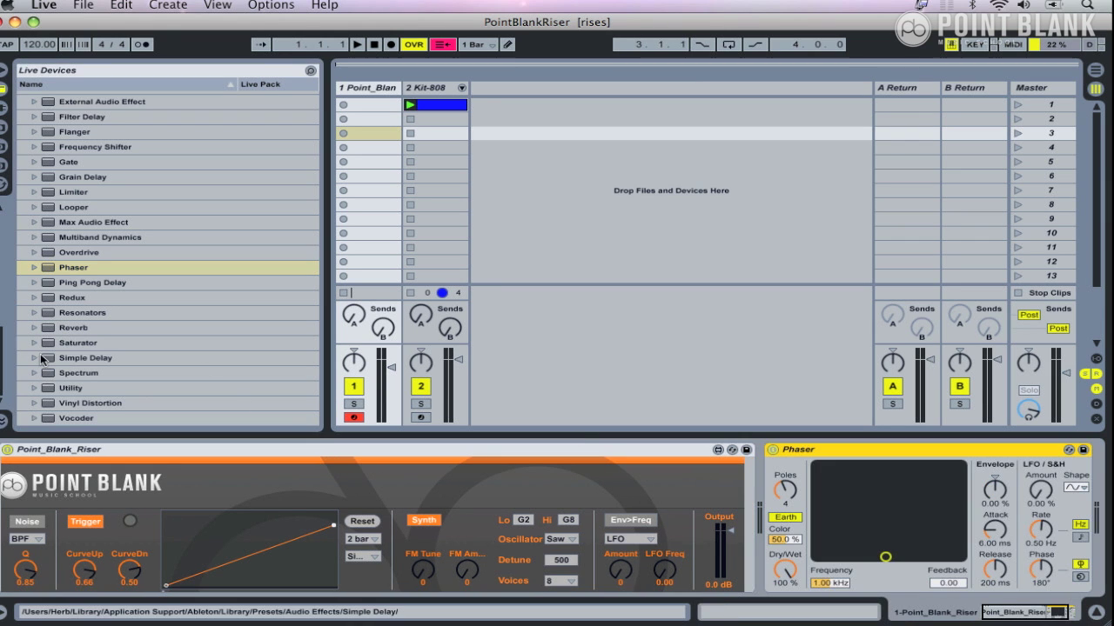
drag(46, 360, 1085, 519)
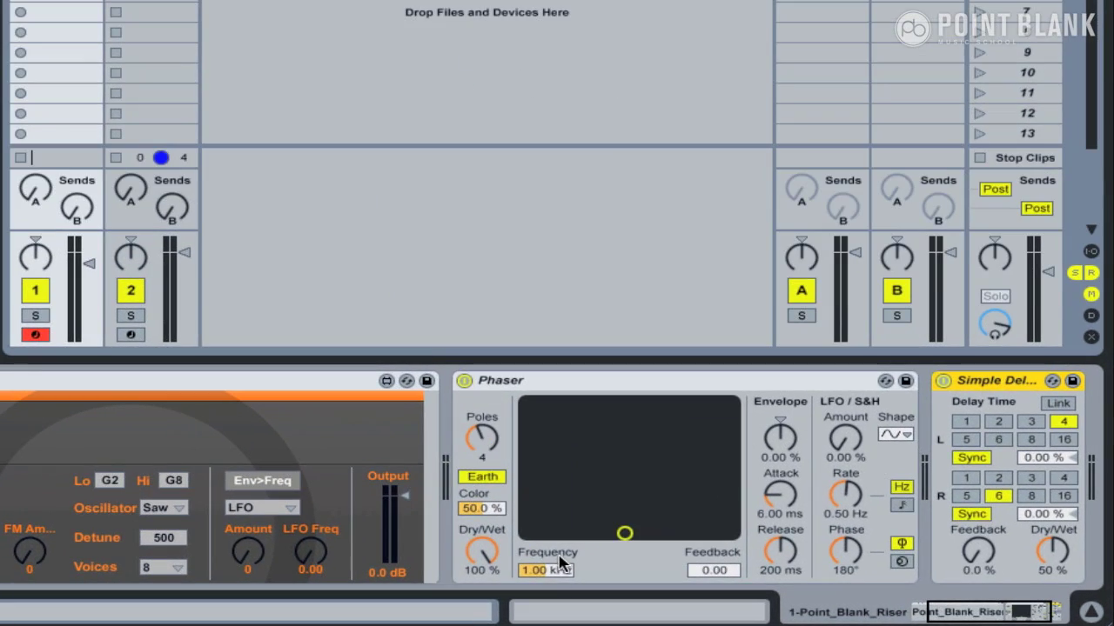
- Set the Phaser to 69.8% dry/wet, 6.71 kHz, 0.81 feedback, LFO 73% at 0.11 Hz, phase 131°
drag(481, 549, 481, 571)
click(476, 448)
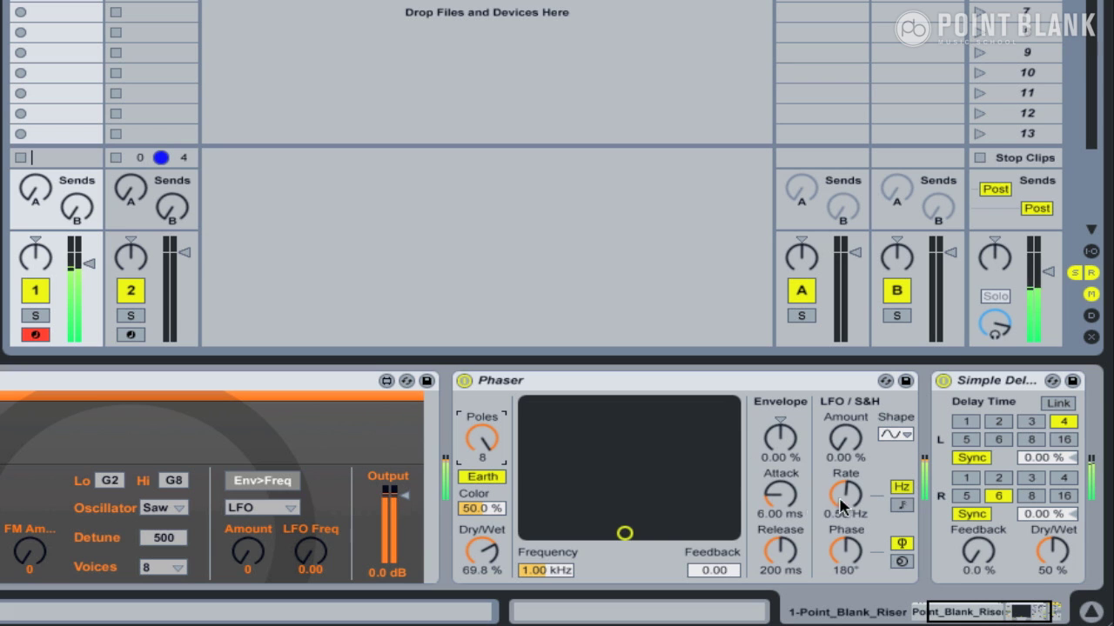
drag(628, 532, 696, 476)
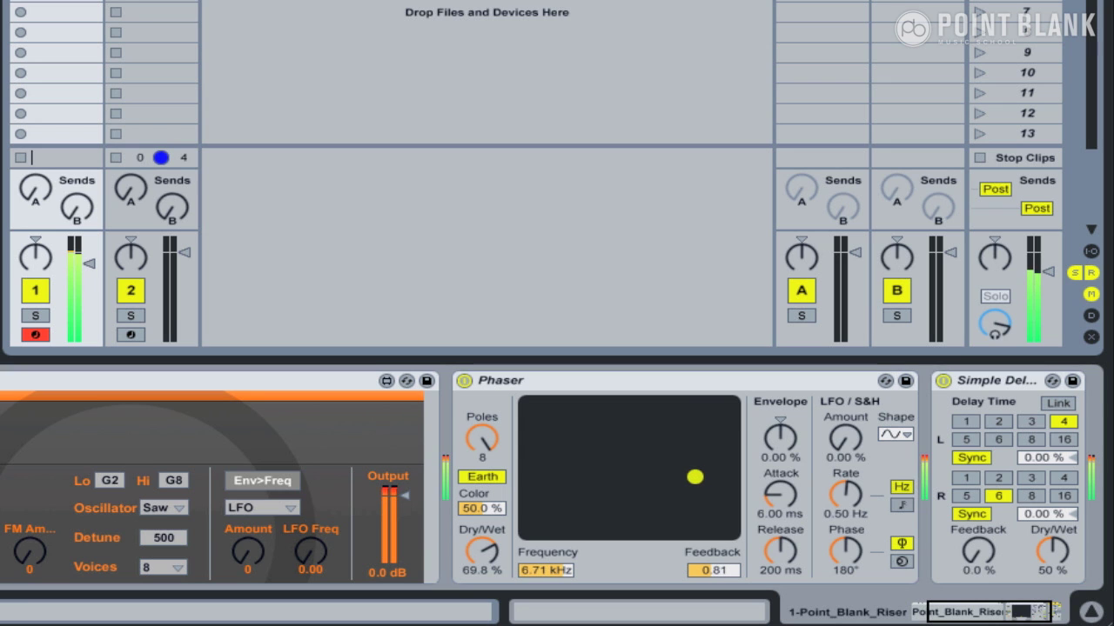
drag(840, 442, 845, 432)
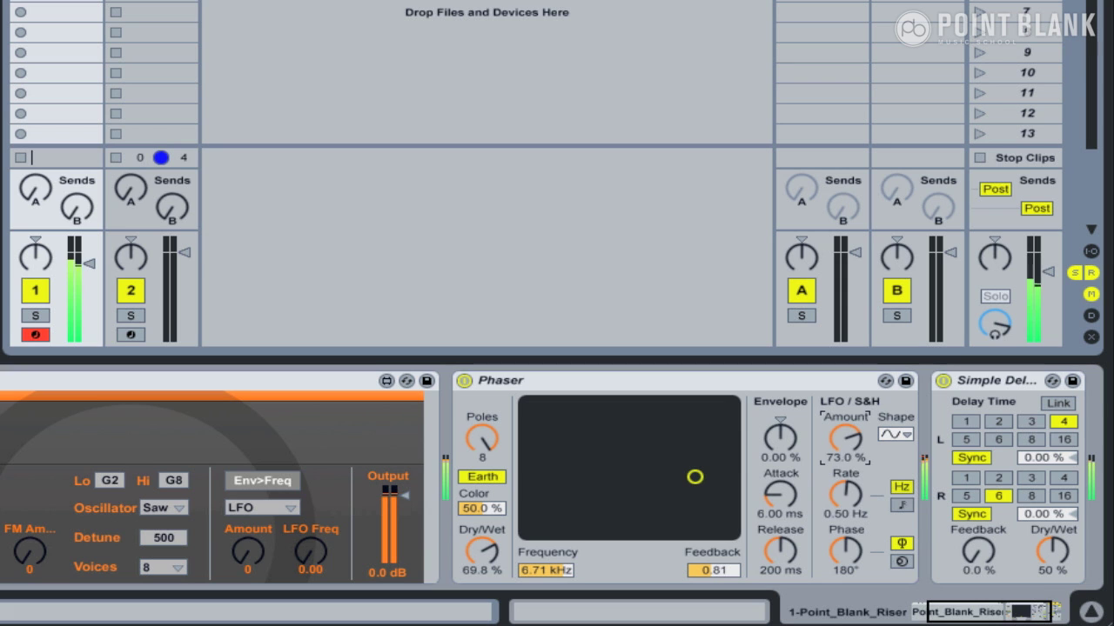
drag(844, 493, 845, 514)
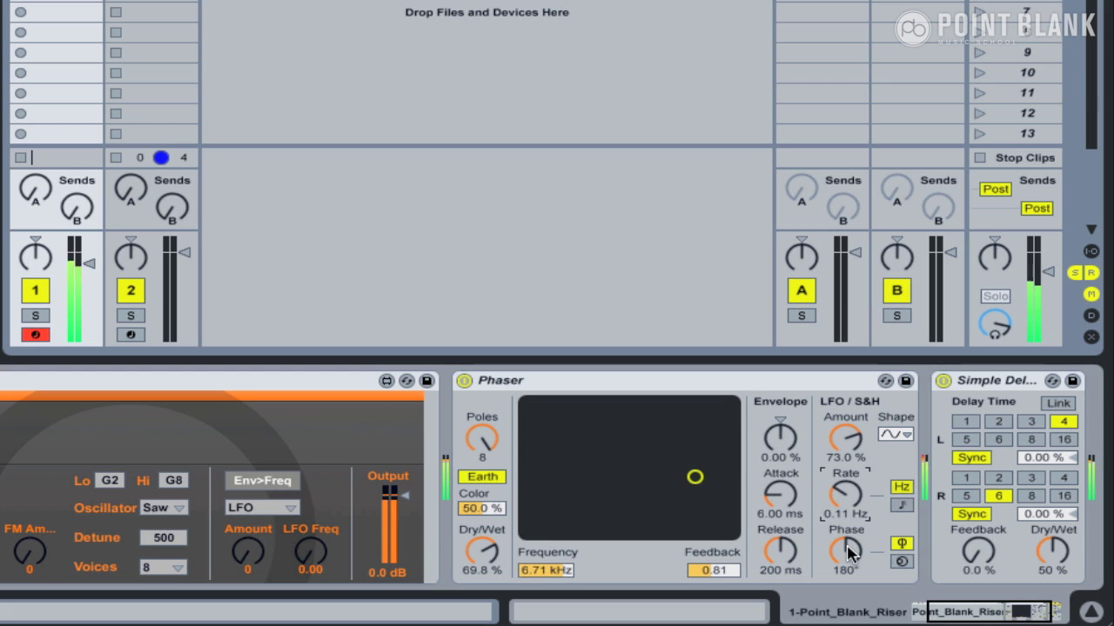
drag(848, 550, 848, 555)
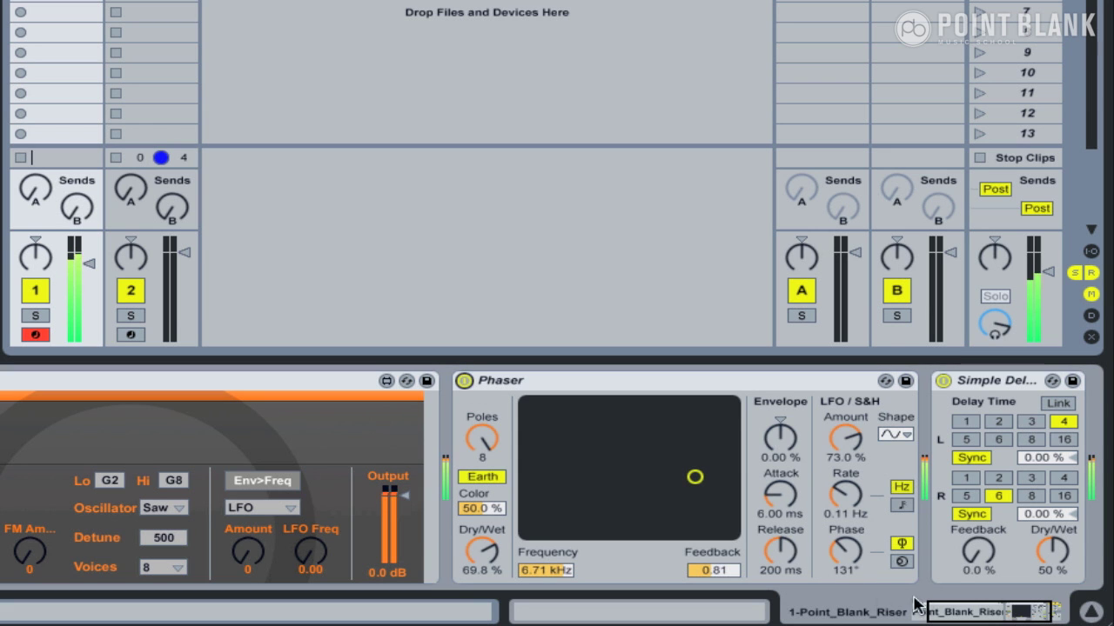
- Lower the Simple Delay's dry/wet, raise its feedback, and scroll the chain back to the riser
click(992, 613)
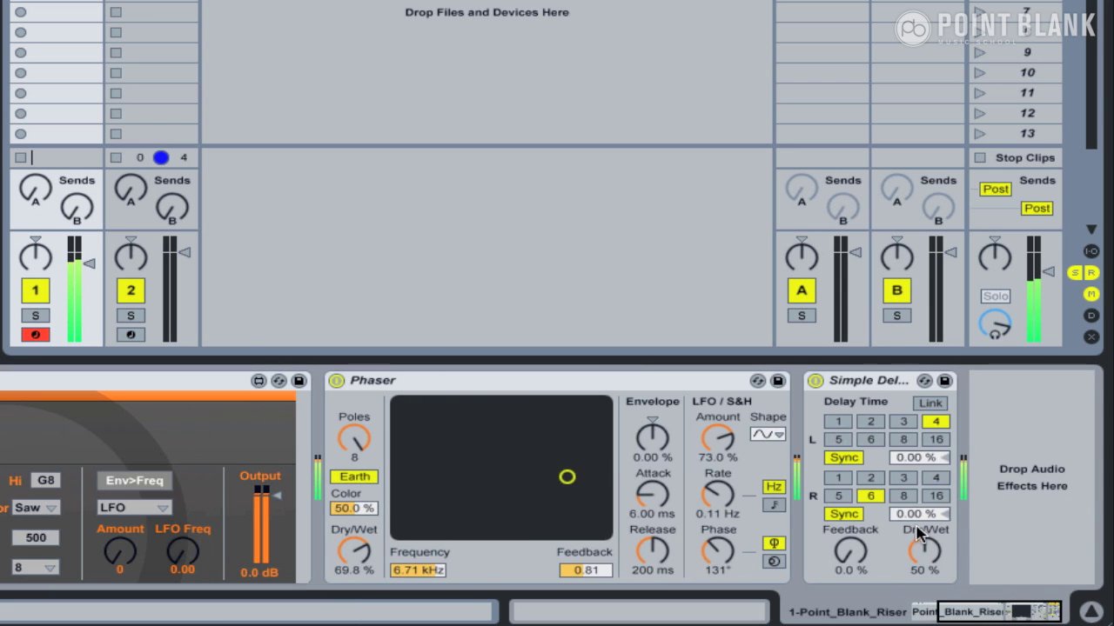
drag(925, 548, 925, 567)
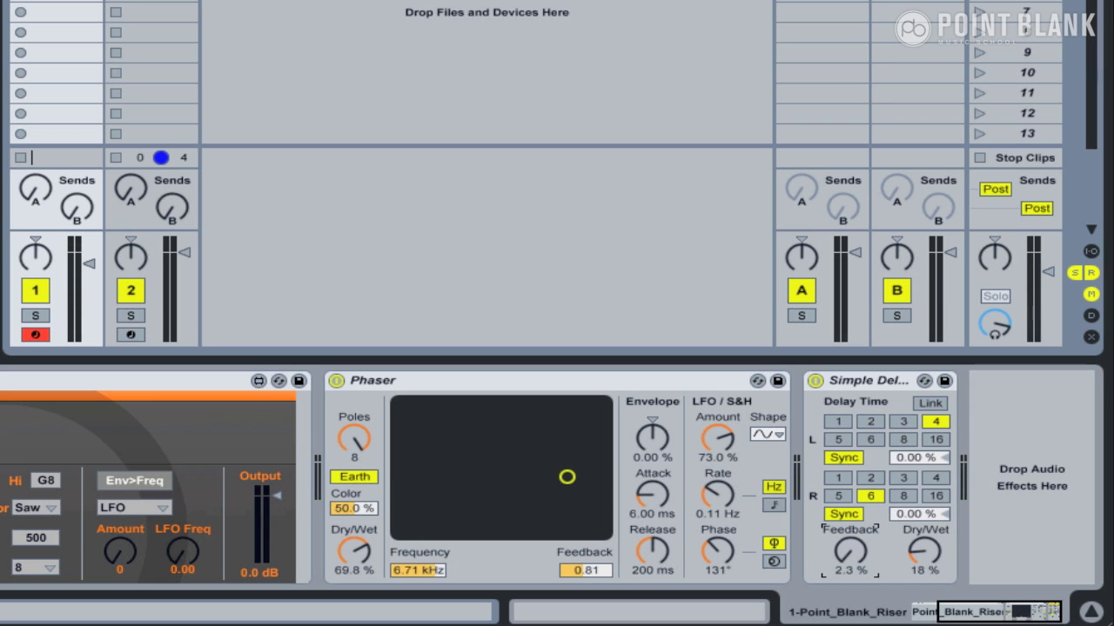
drag(850, 551, 850, 533)
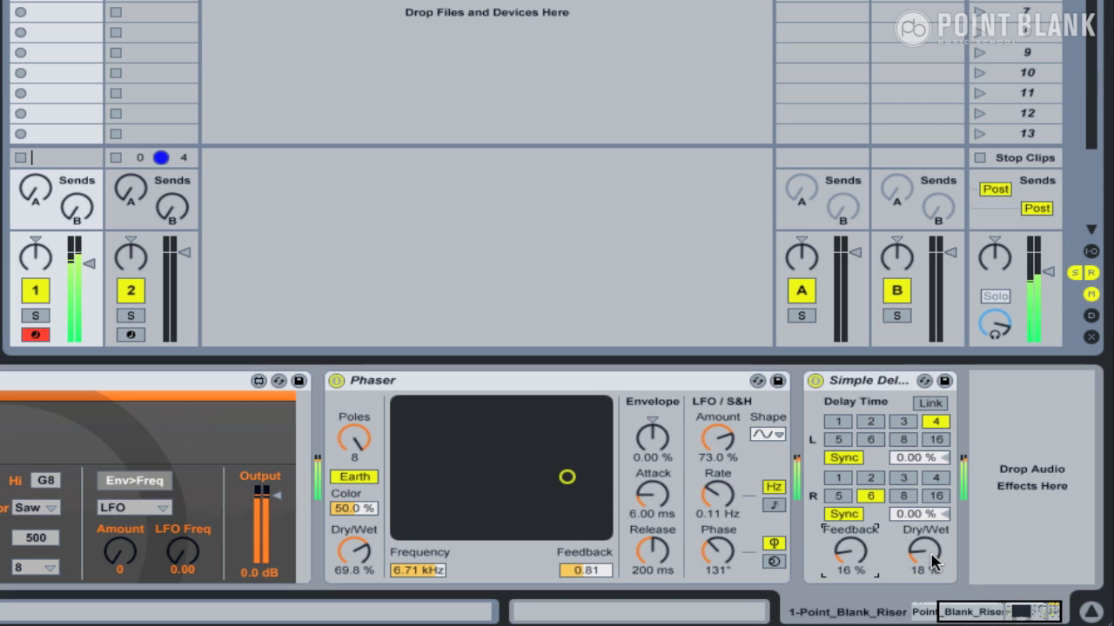
drag(957, 616, 939, 616)
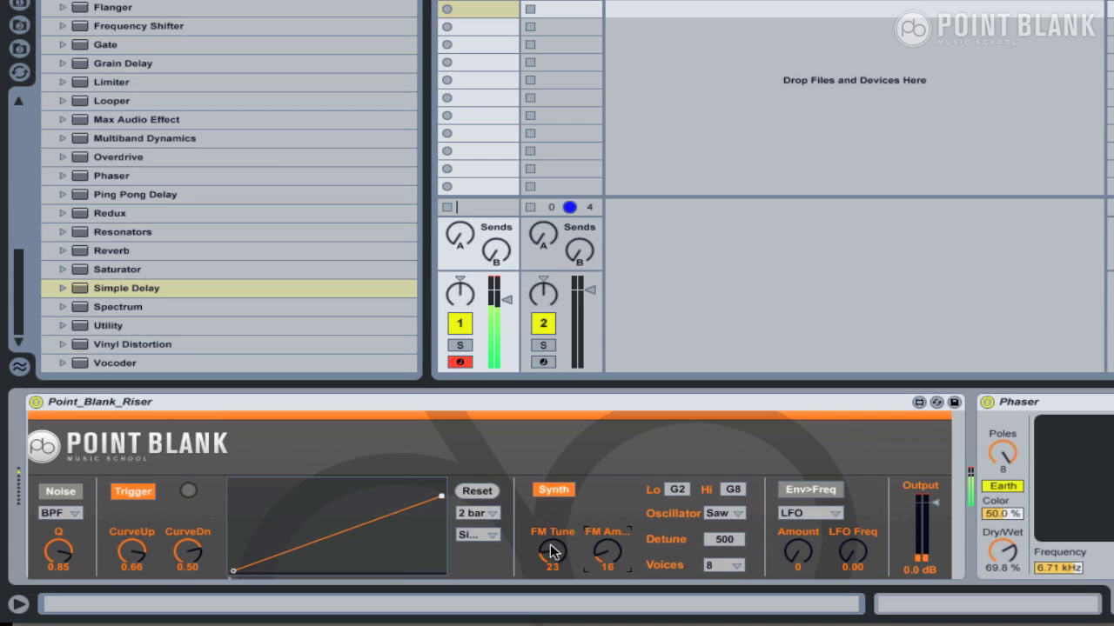
- Switch the riser's oscillator to Sine with FM Tune 3 and FM Amount 14
mouse_move(550, 544)
mouse_down()
mouse_move(549, 557)
mouse_move(549, 534)
mouse_up()
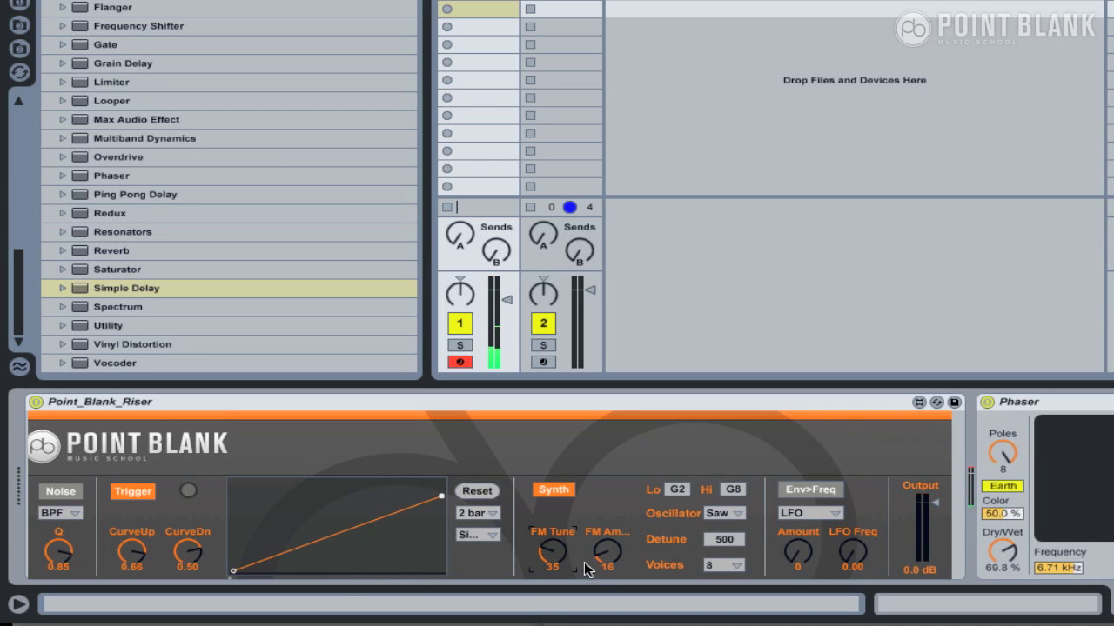
click(726, 513)
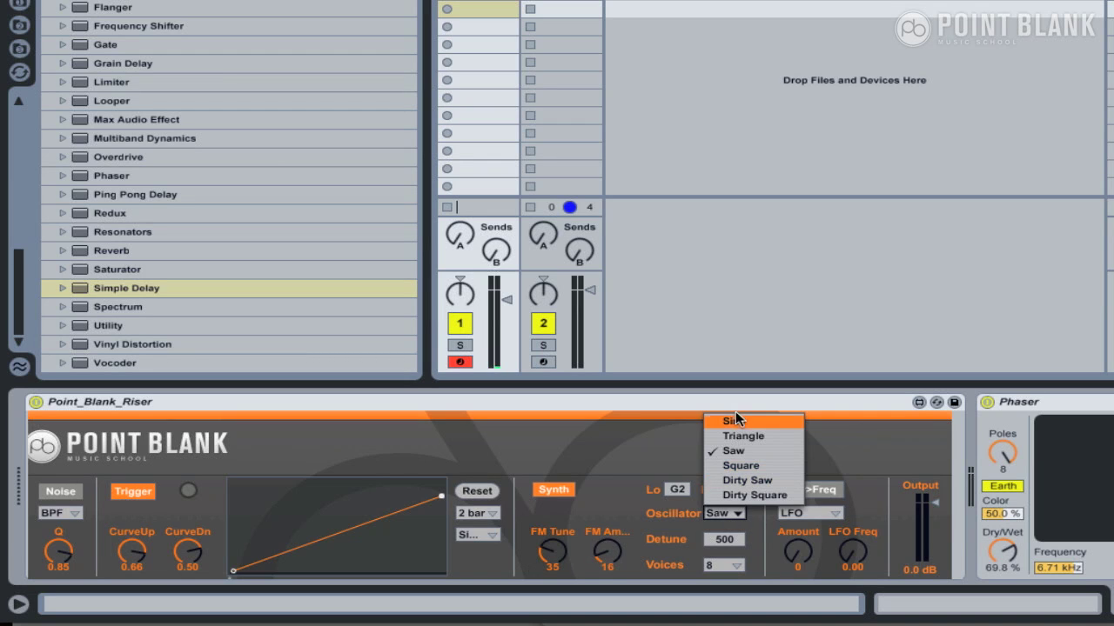
click(736, 421)
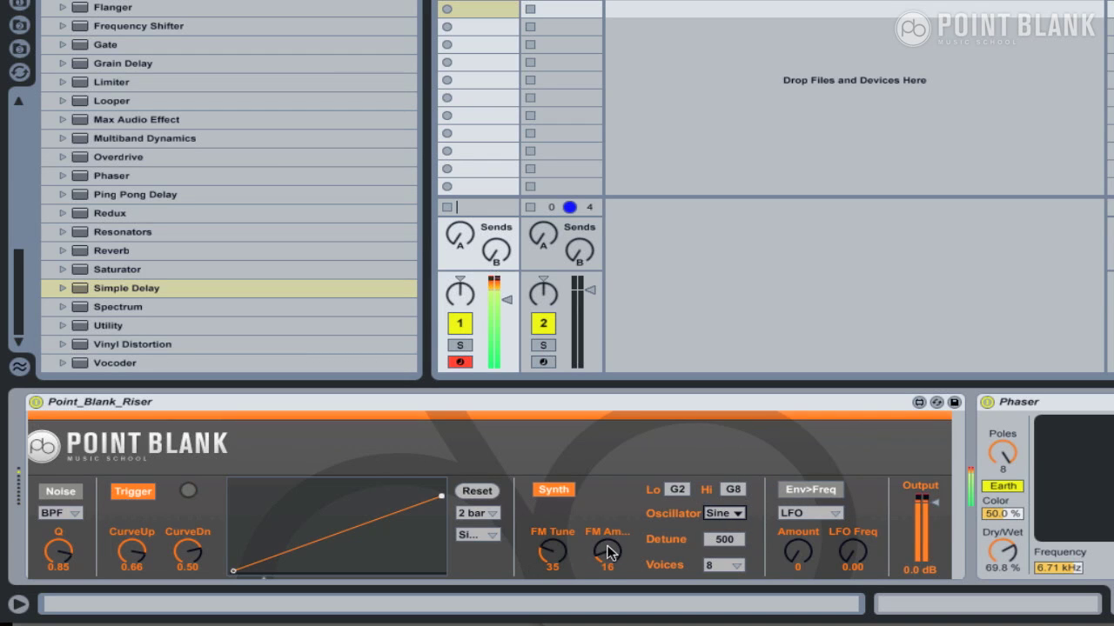
click(608, 549)
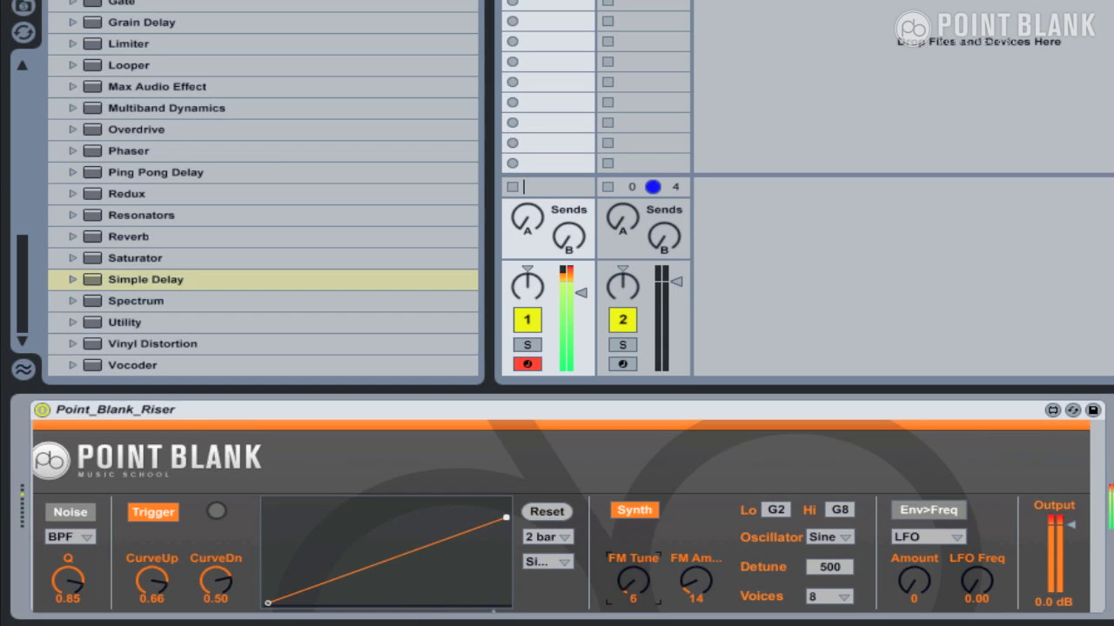
drag(638, 587, 639, 586)
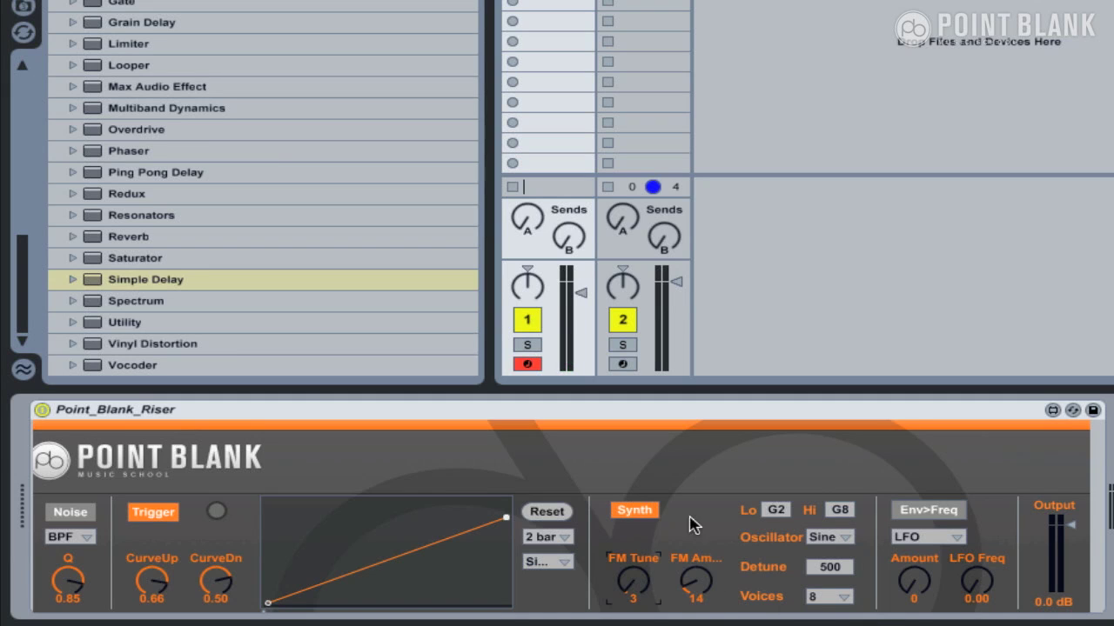
- Turn the Synth source off and Noise on, with the noise filter Q at 0.80
click(647, 516)
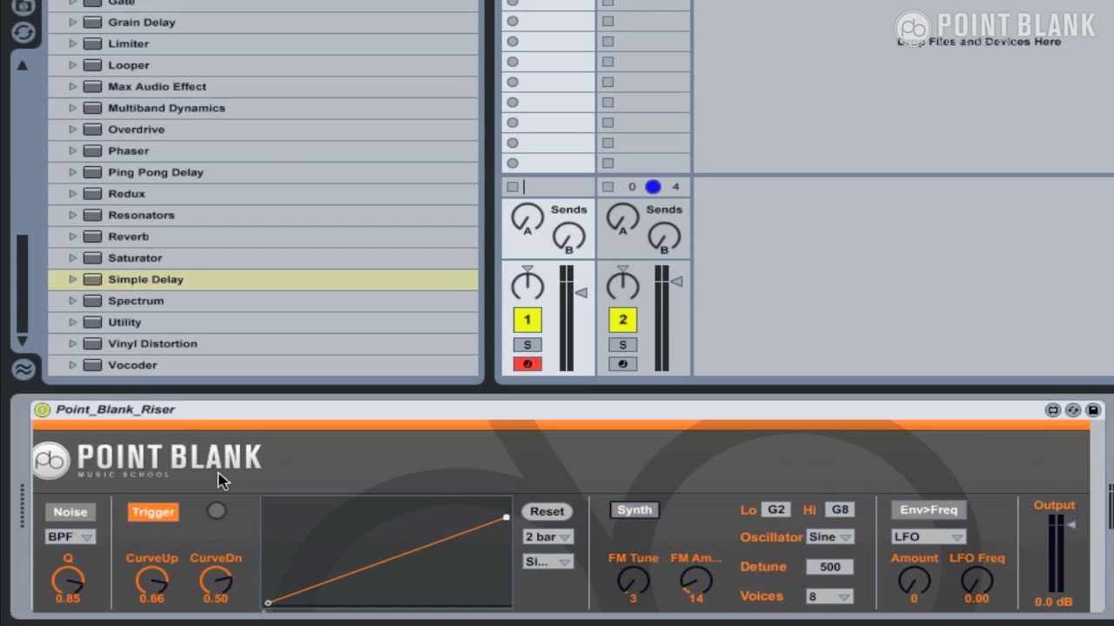
click(68, 515)
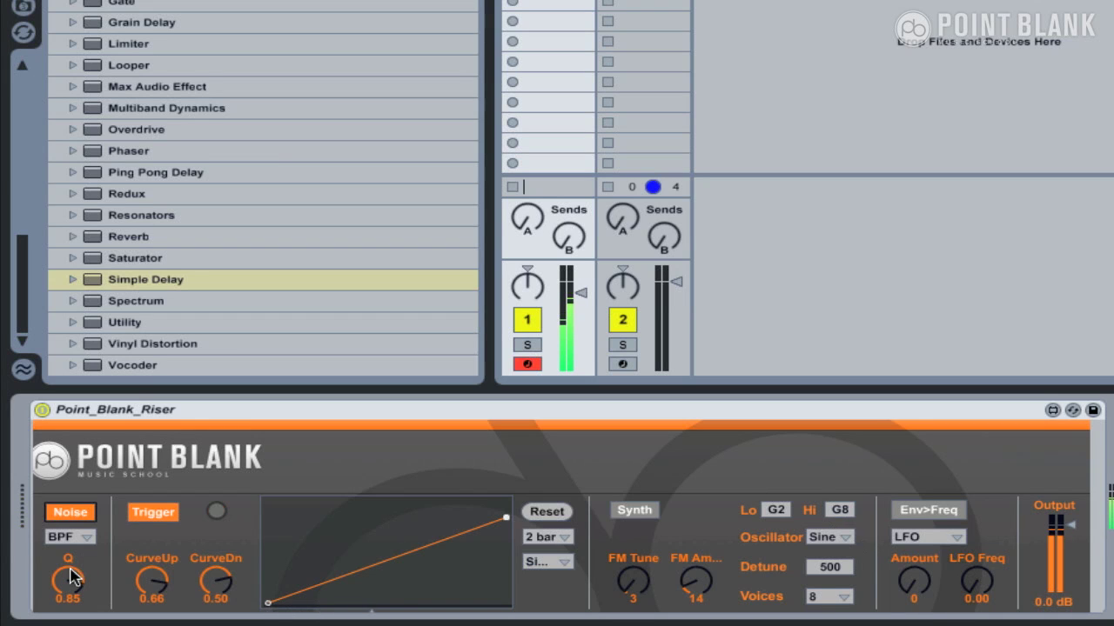
drag(70, 580, 70, 585)
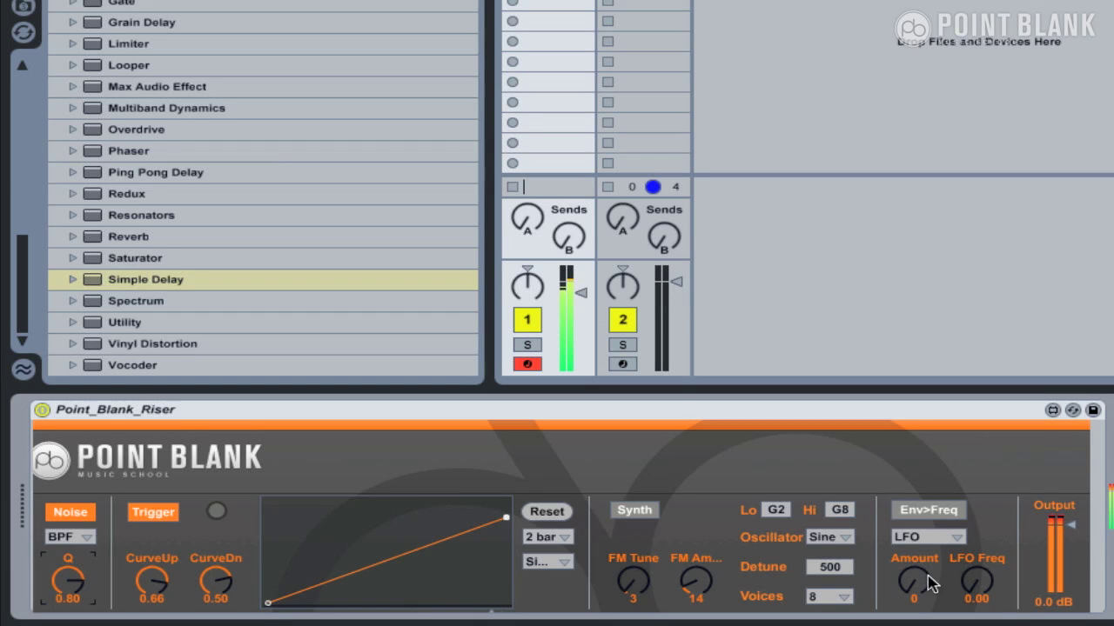
- Set LFO Freq to 5.91, enable Env>Freq, and settle LFO Amount at 40
drag(914, 591, 915, 584)
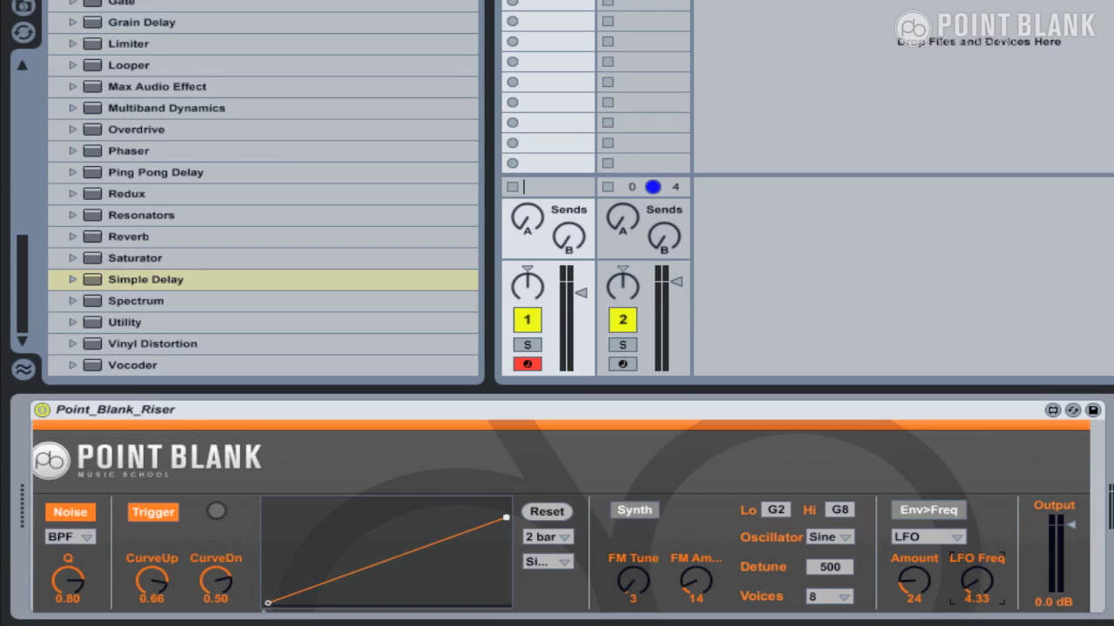
drag(976, 581, 976, 575)
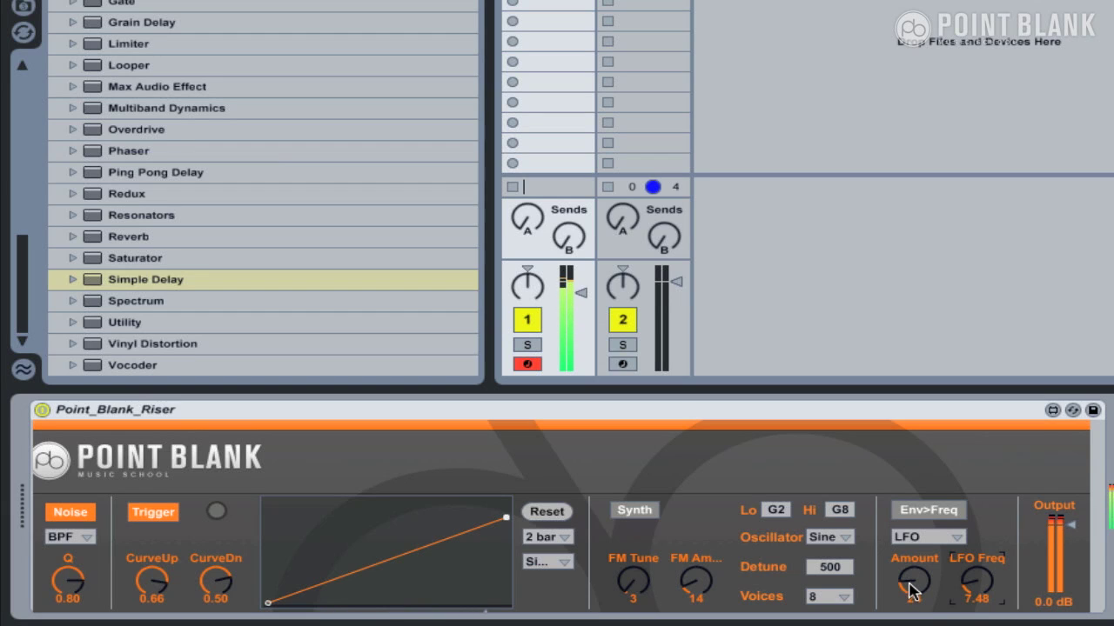
click(909, 590)
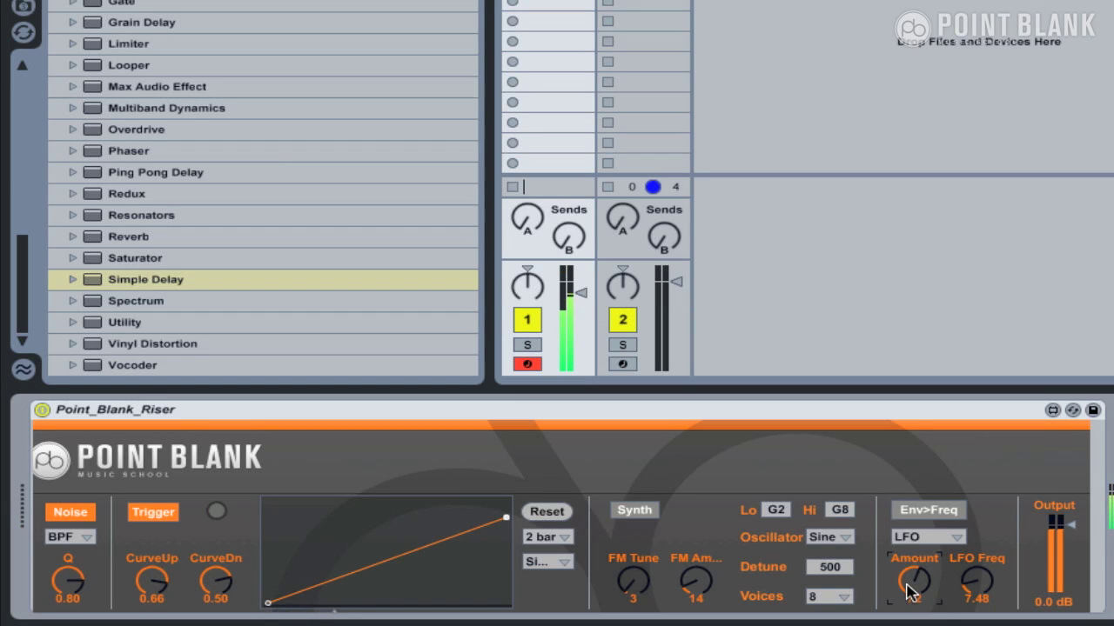
drag(907, 586, 978, 578)
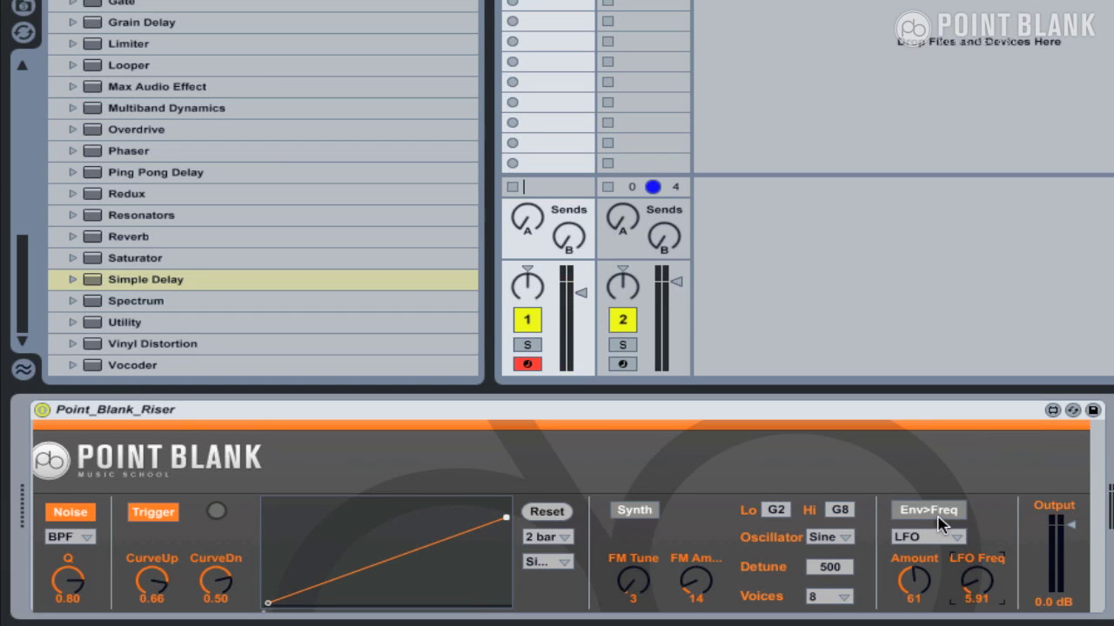
click(927, 516)
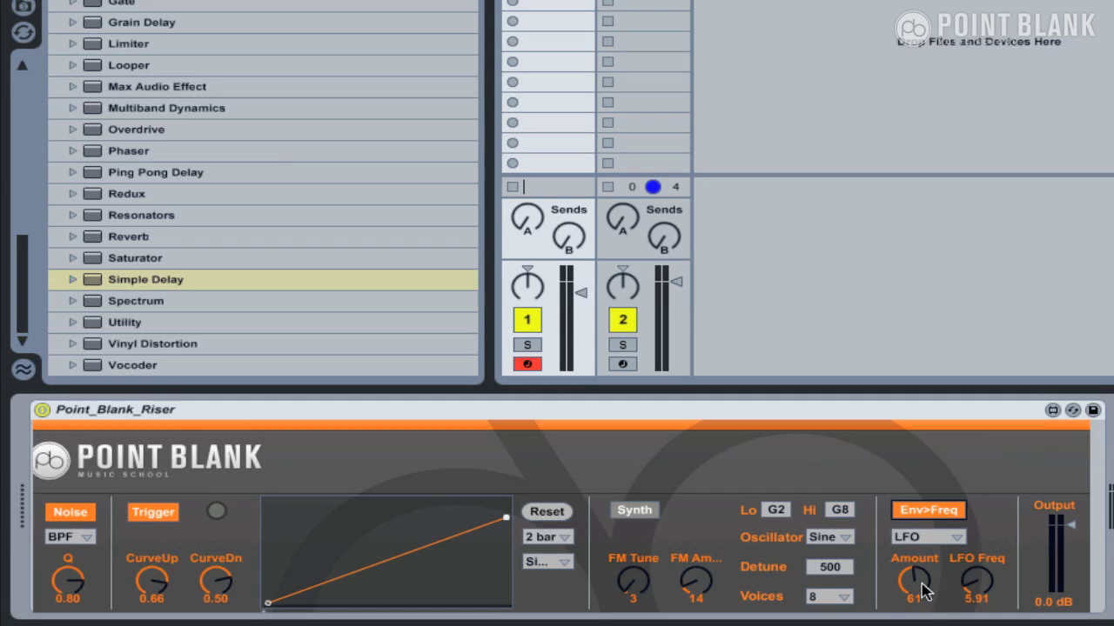
drag(913, 585, 916, 602)
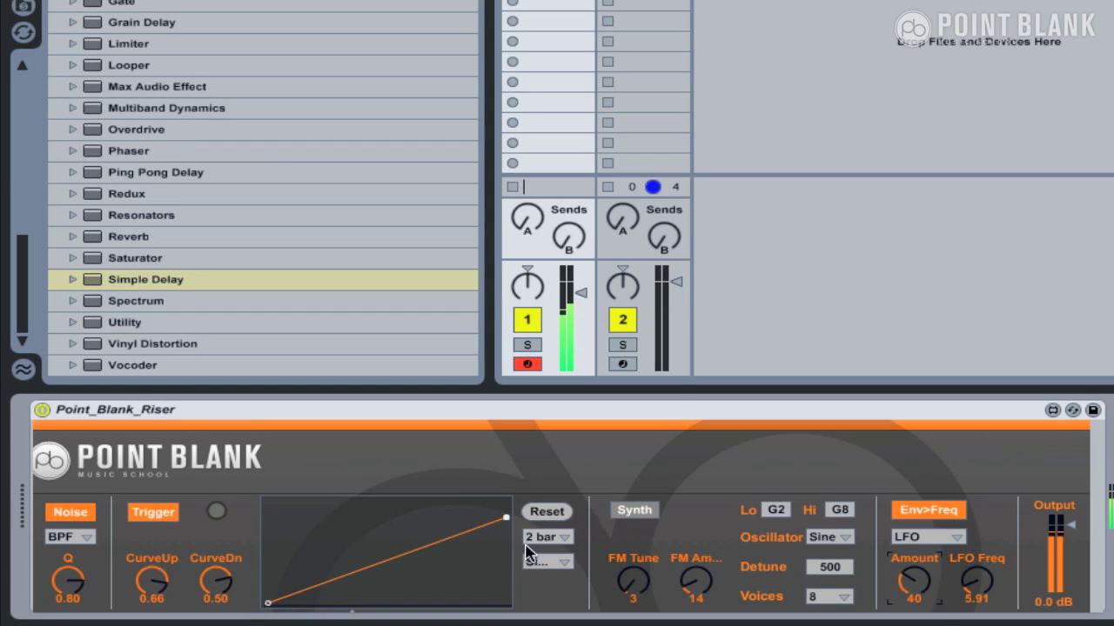
- Load the SimpleRisenFall envelope curve and bend its CurveDn
click(549, 566)
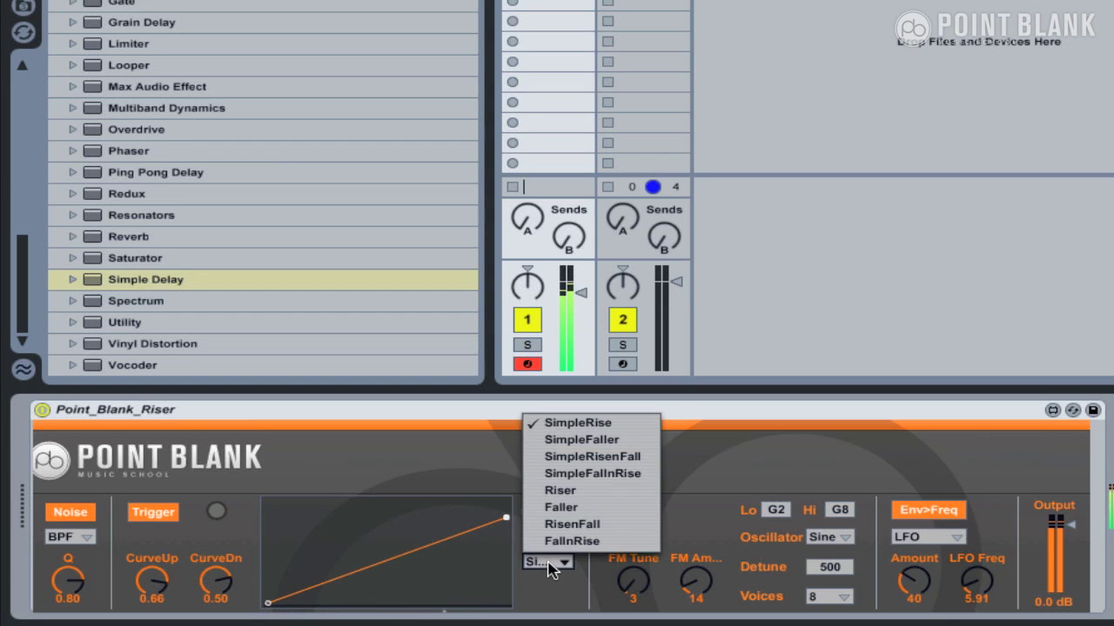
click(574, 458)
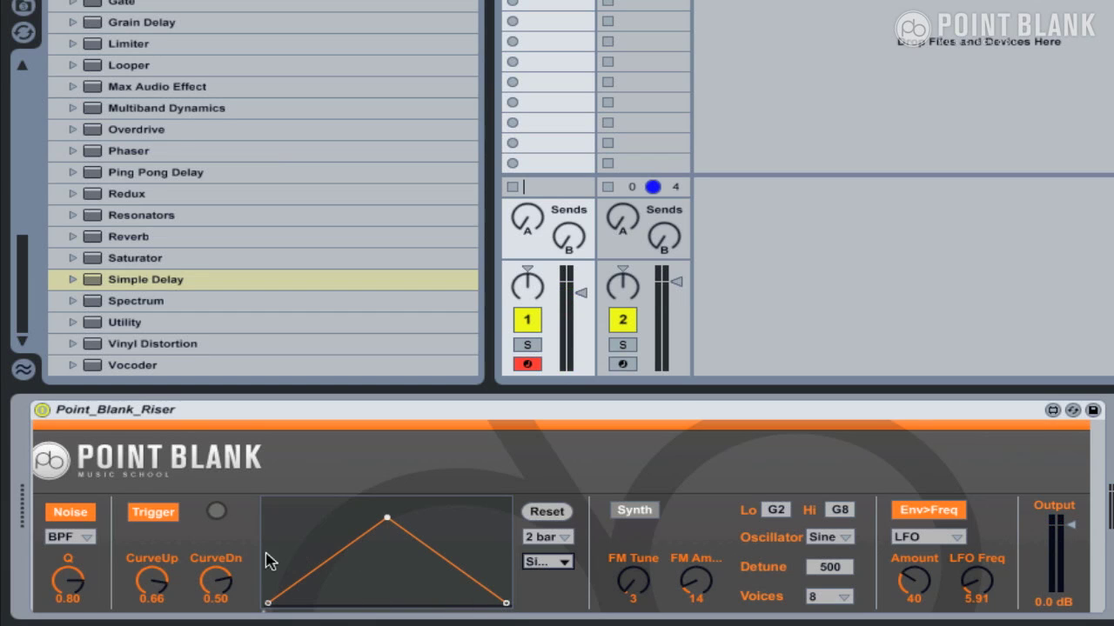
drag(218, 582, 217, 593)
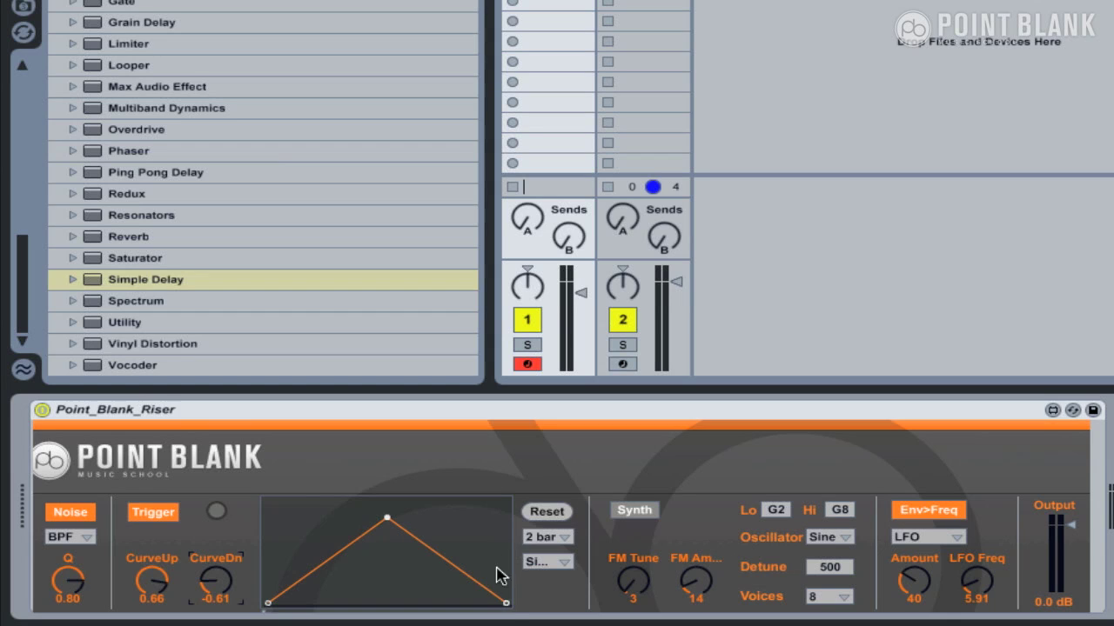
- Add and drag breakpoints into a gentle multi-point climb ending at full level
drag(507, 585, 419, 514)
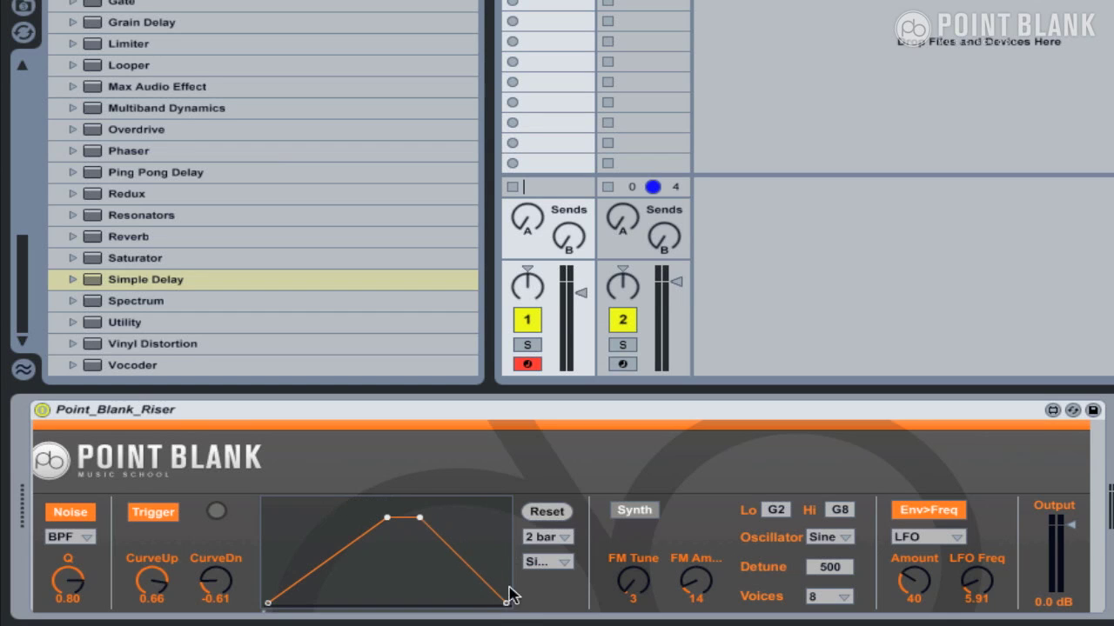
drag(505, 594, 458, 519)
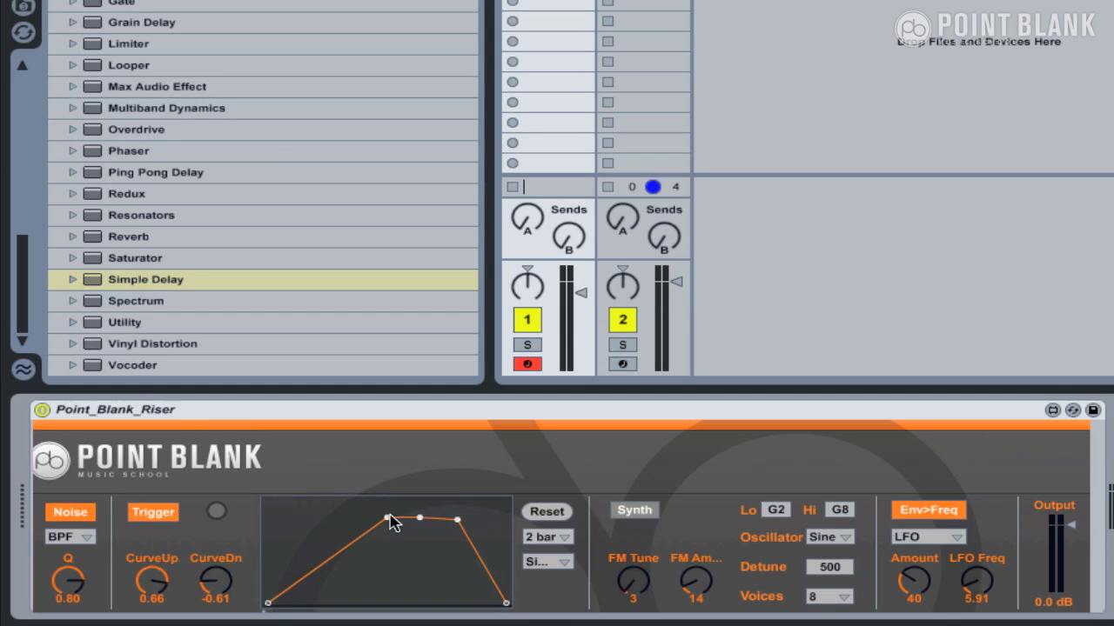
drag(387, 518, 322, 563)
drag(419, 520, 378, 552)
drag(458, 521, 446, 545)
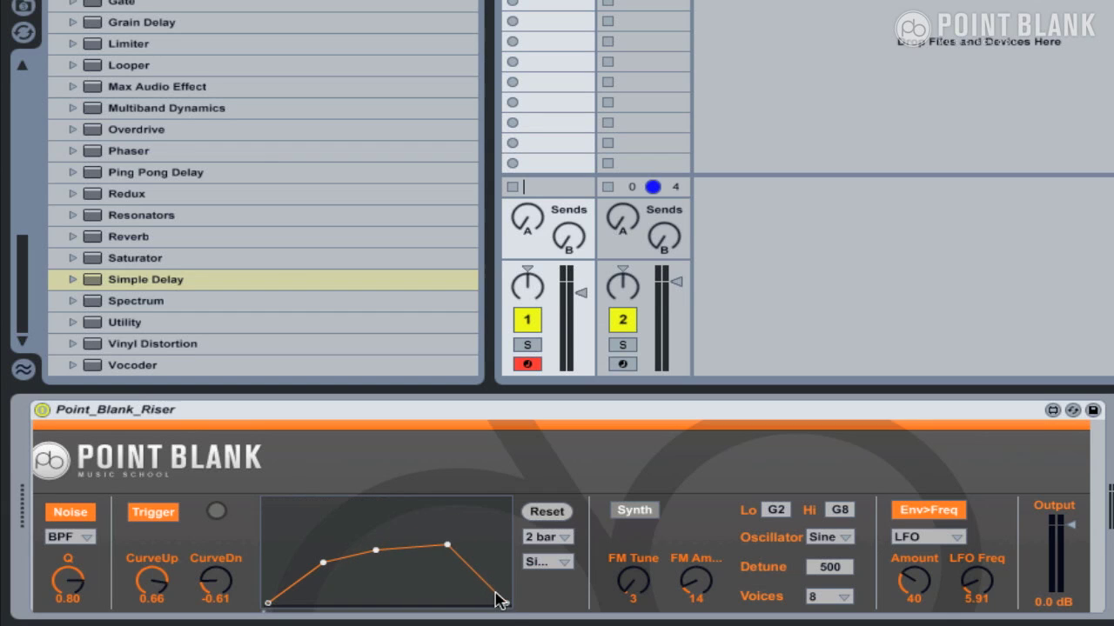
drag(505, 603, 510, 518)
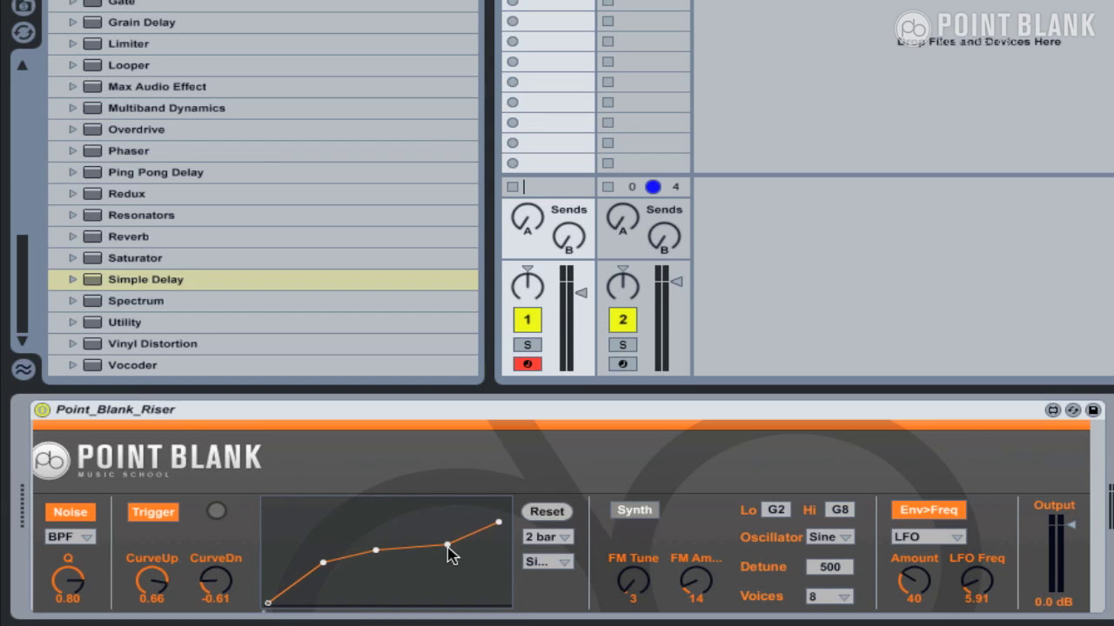
drag(446, 545, 460, 548)
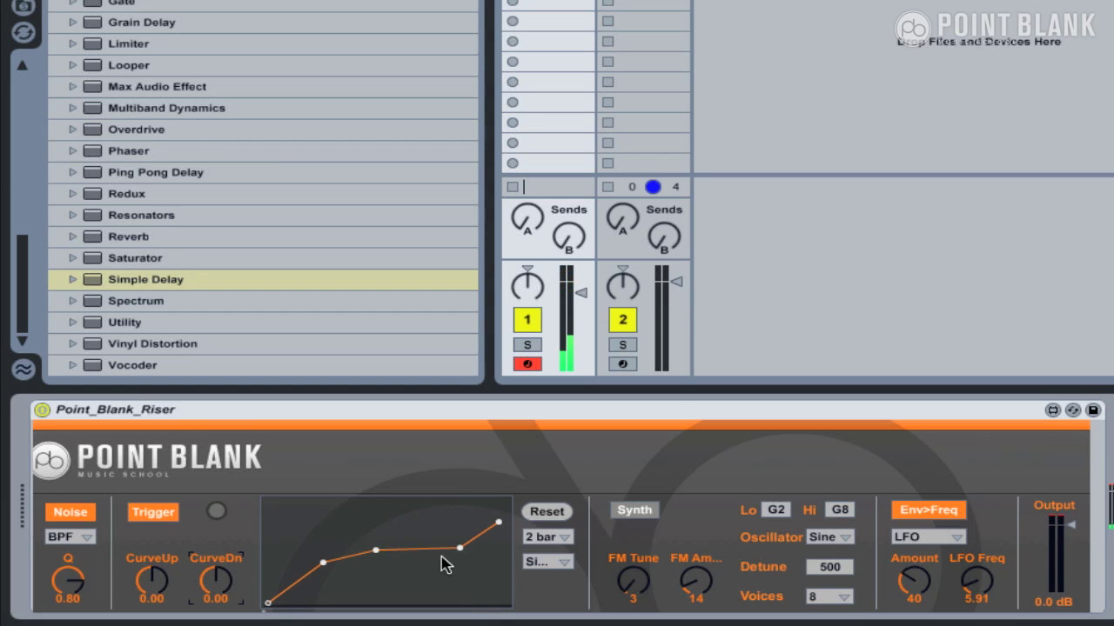
- Select Riser from the envelope curve presets
click(540, 567)
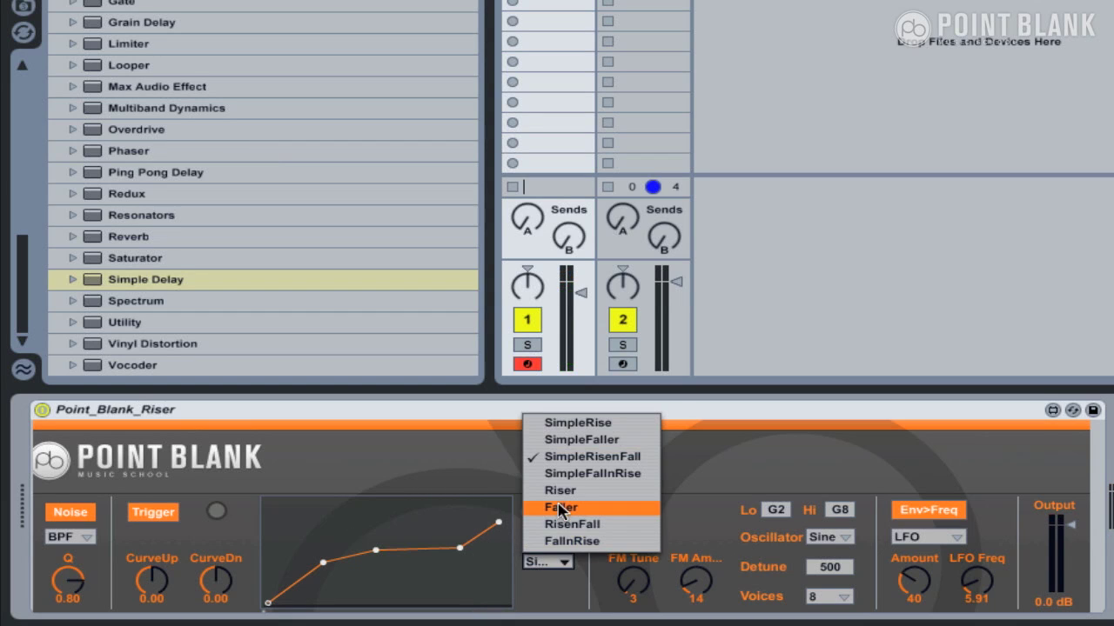
click(559, 494)
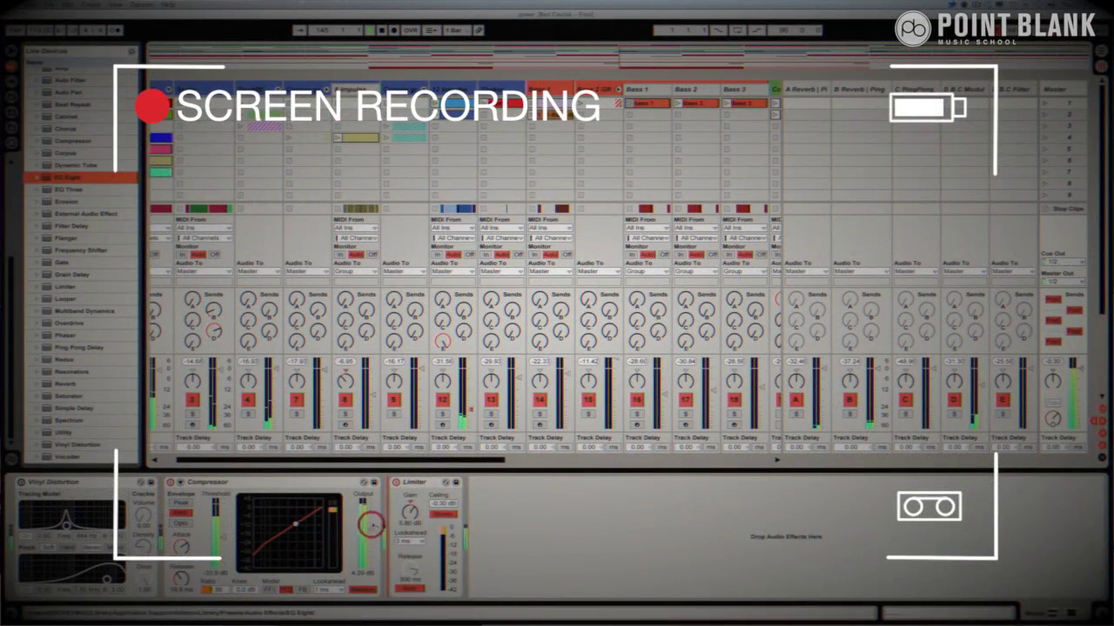
drag(371, 524, 383, 524)
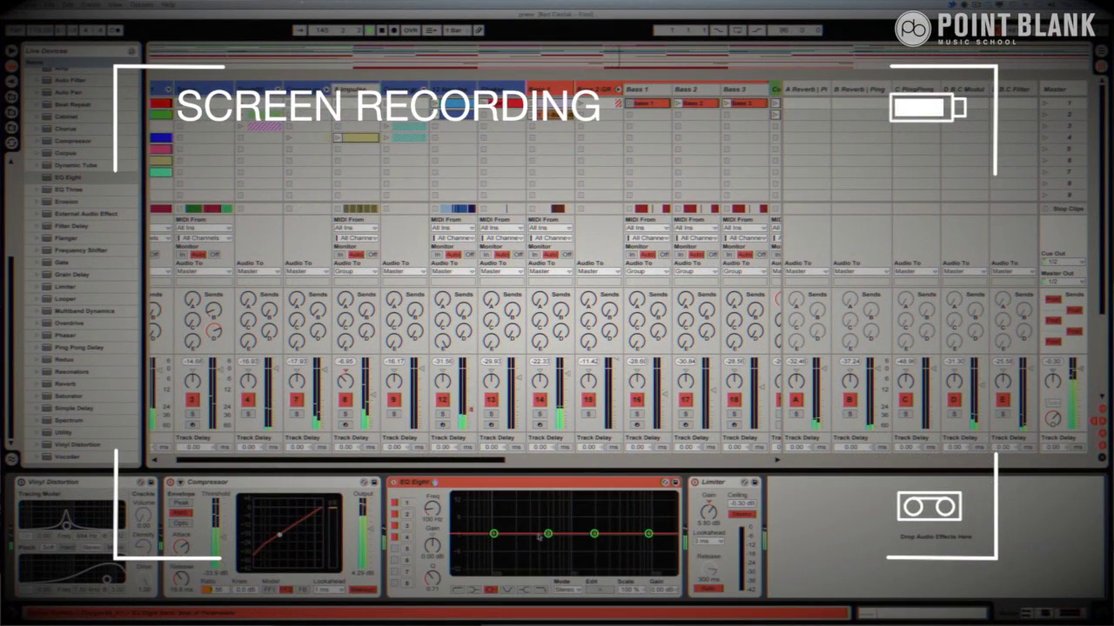
mouse_move(539, 536)
mouse_down()
mouse_move(510, 542)
mouse_move(521, 499)
mouse_move(520, 541)
mouse_up()
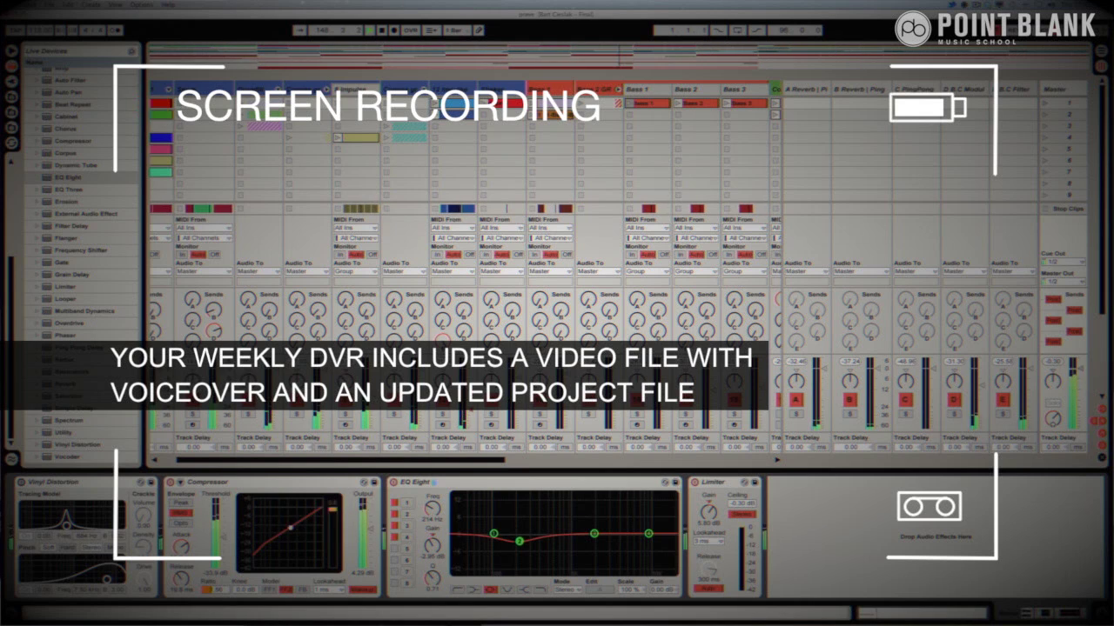